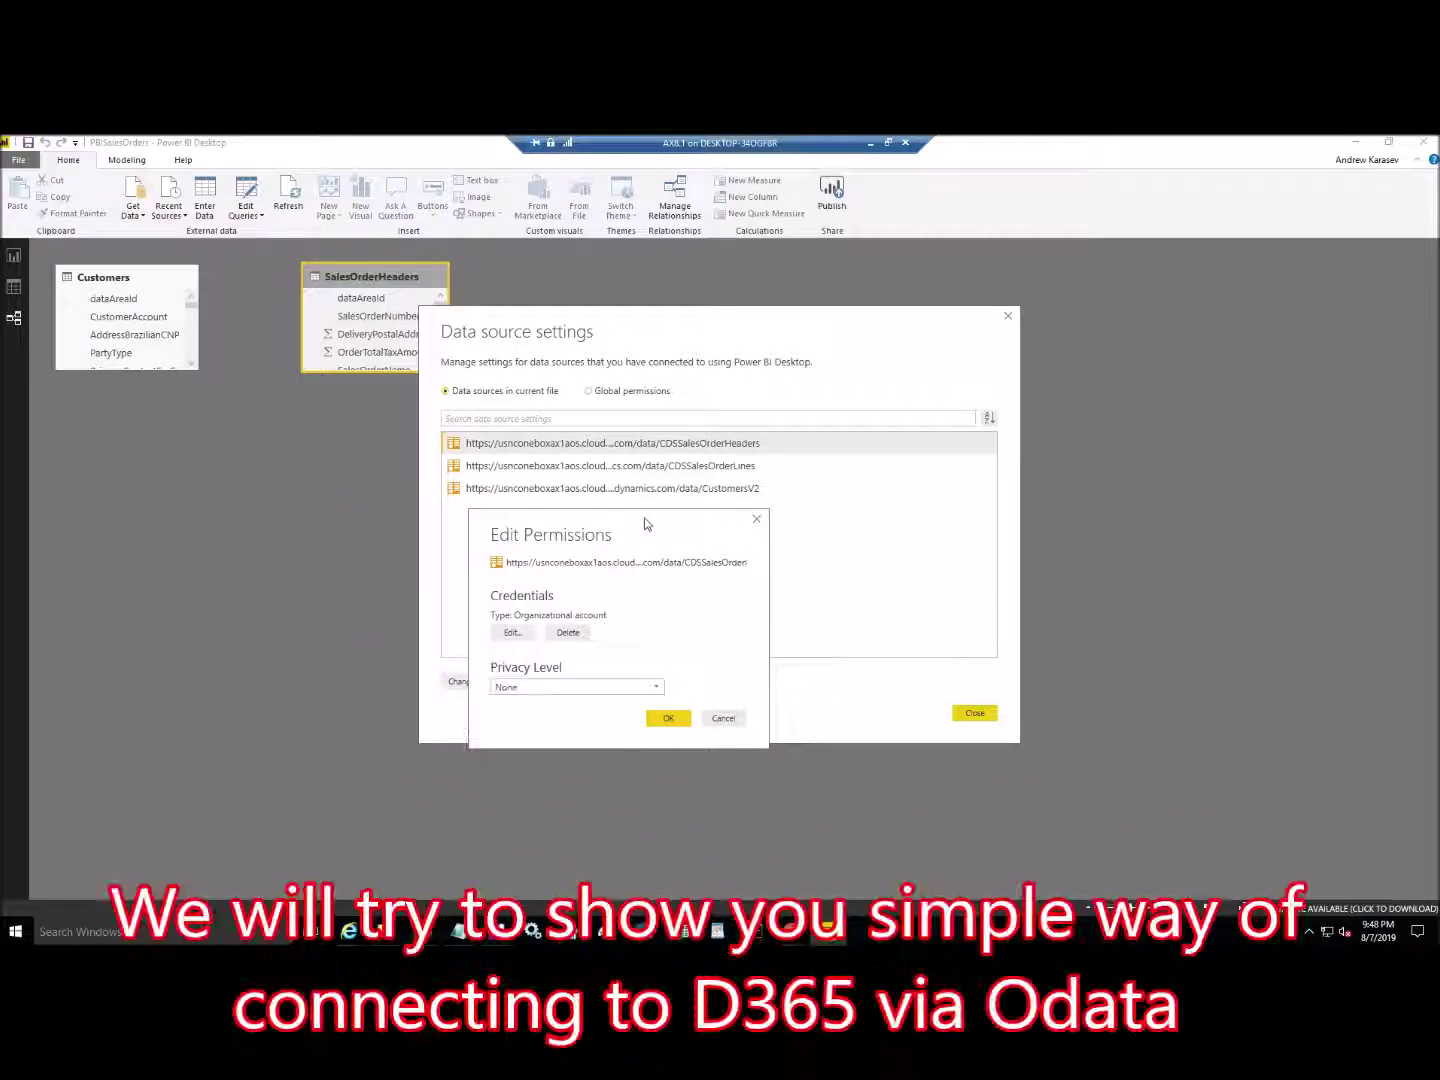
Review the organizational-account credentials for the sales order headers OData feed and close Edit Permissions without changes.
left_click_drag(644, 518, 698, 515)
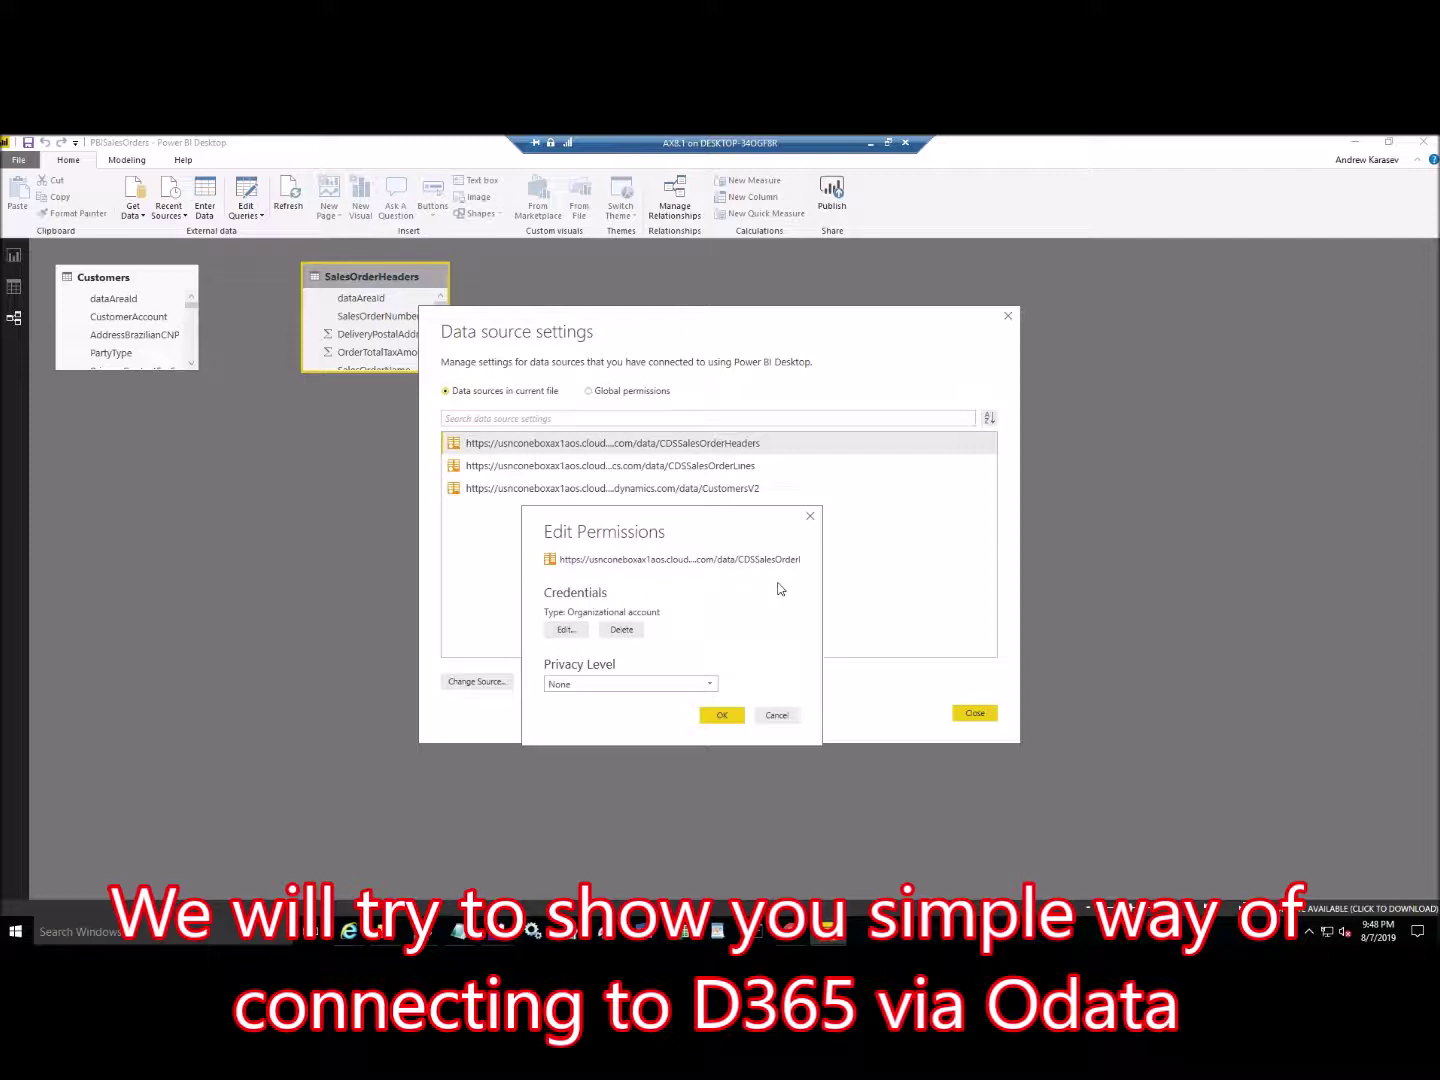
left_click(566, 630)
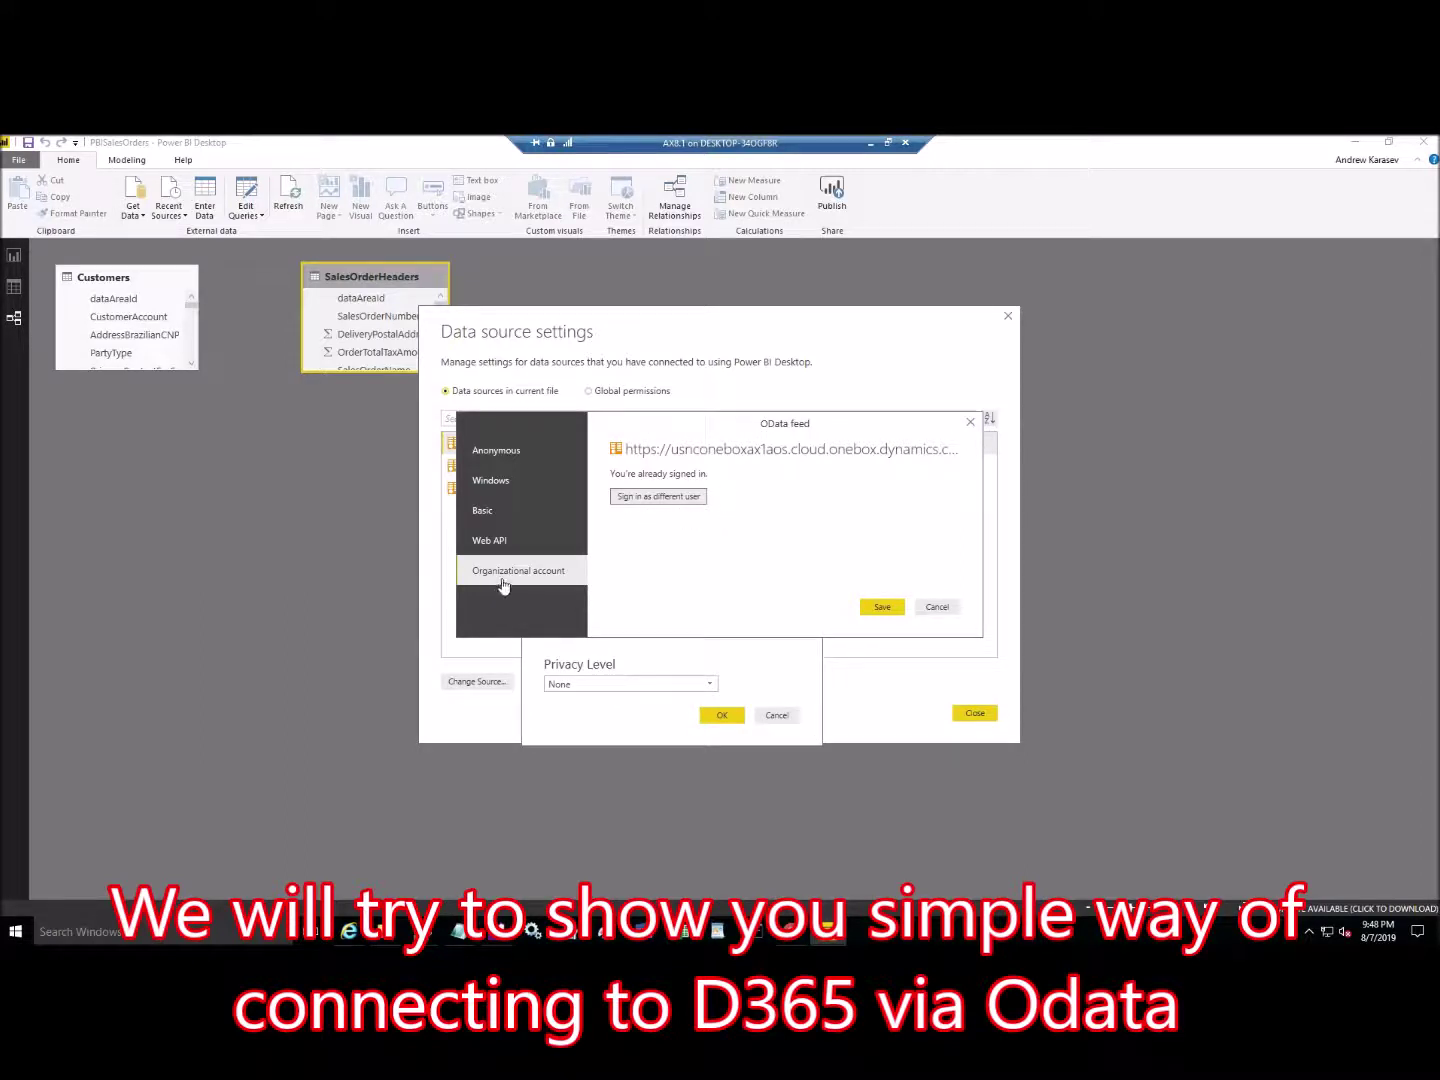
left_click(939, 608)
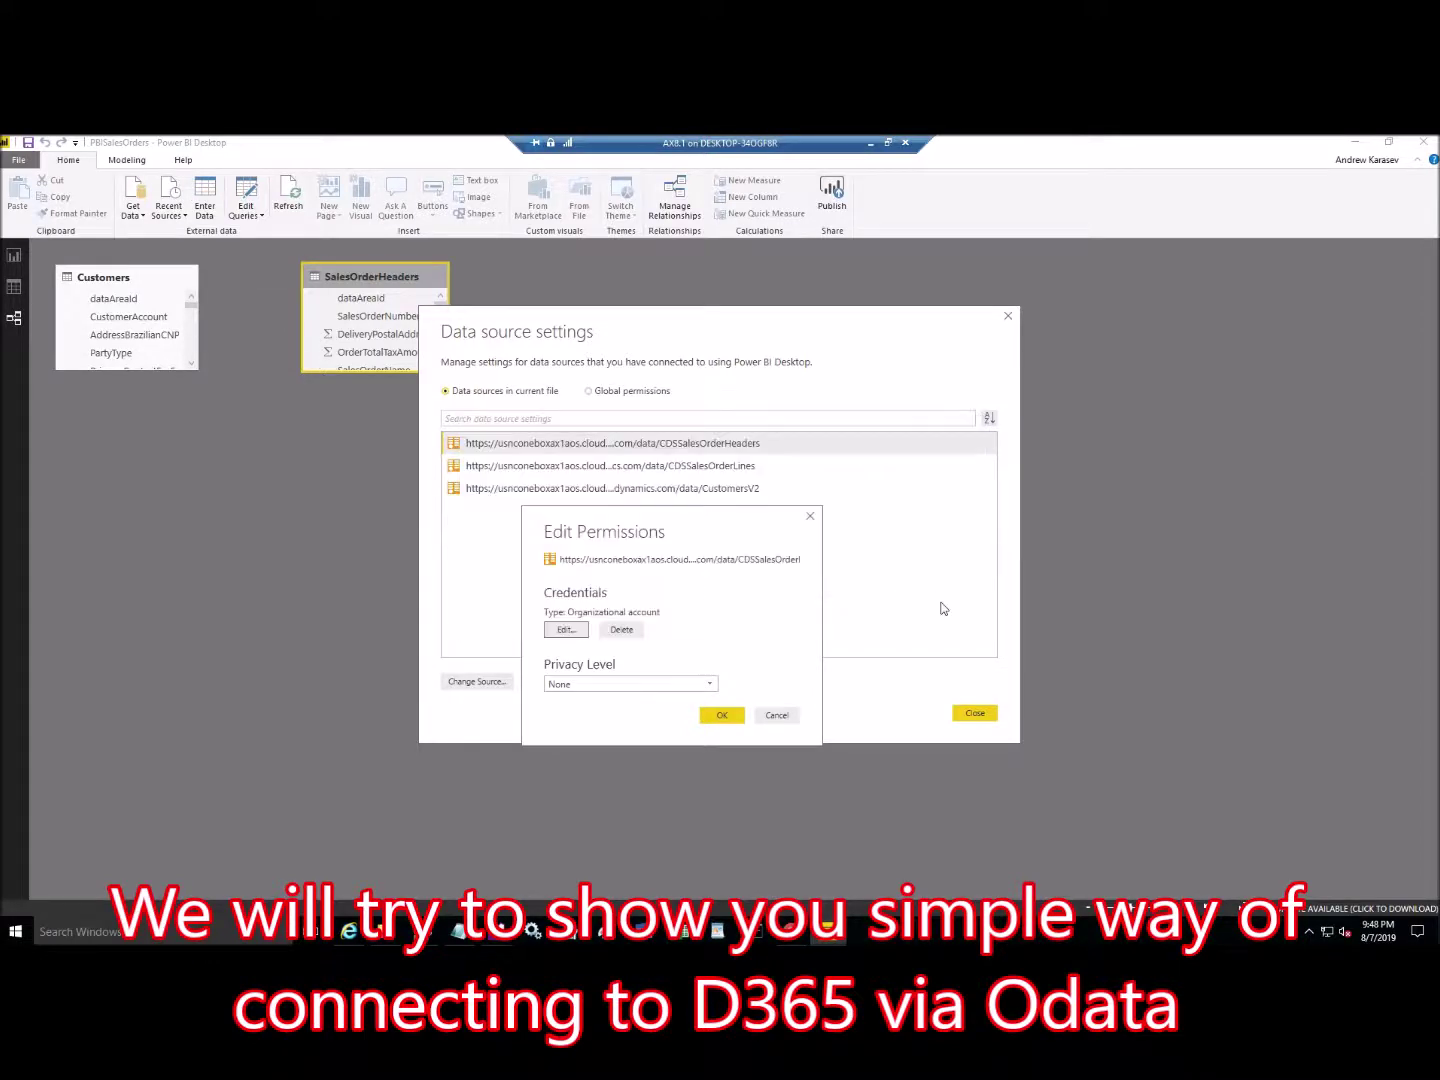
left_click(779, 716)
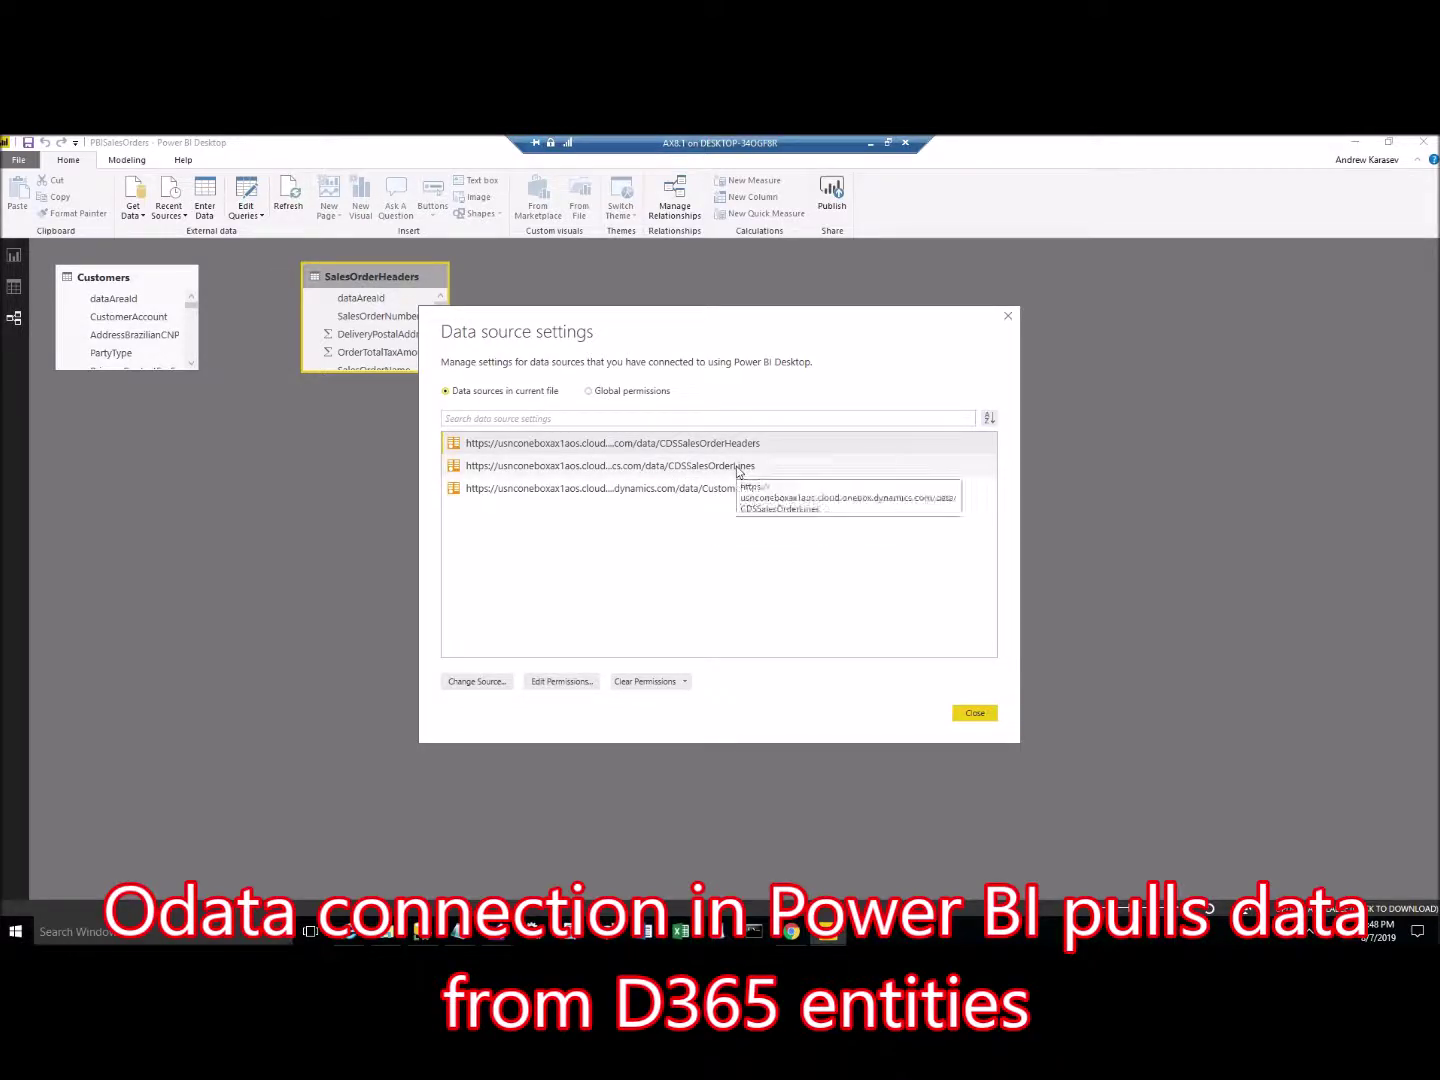
Autodetect the SalesOrderLines–SalesOrderHeaders relationship on SalesOrderNumber, then return to the report page.
left_click(978, 716)
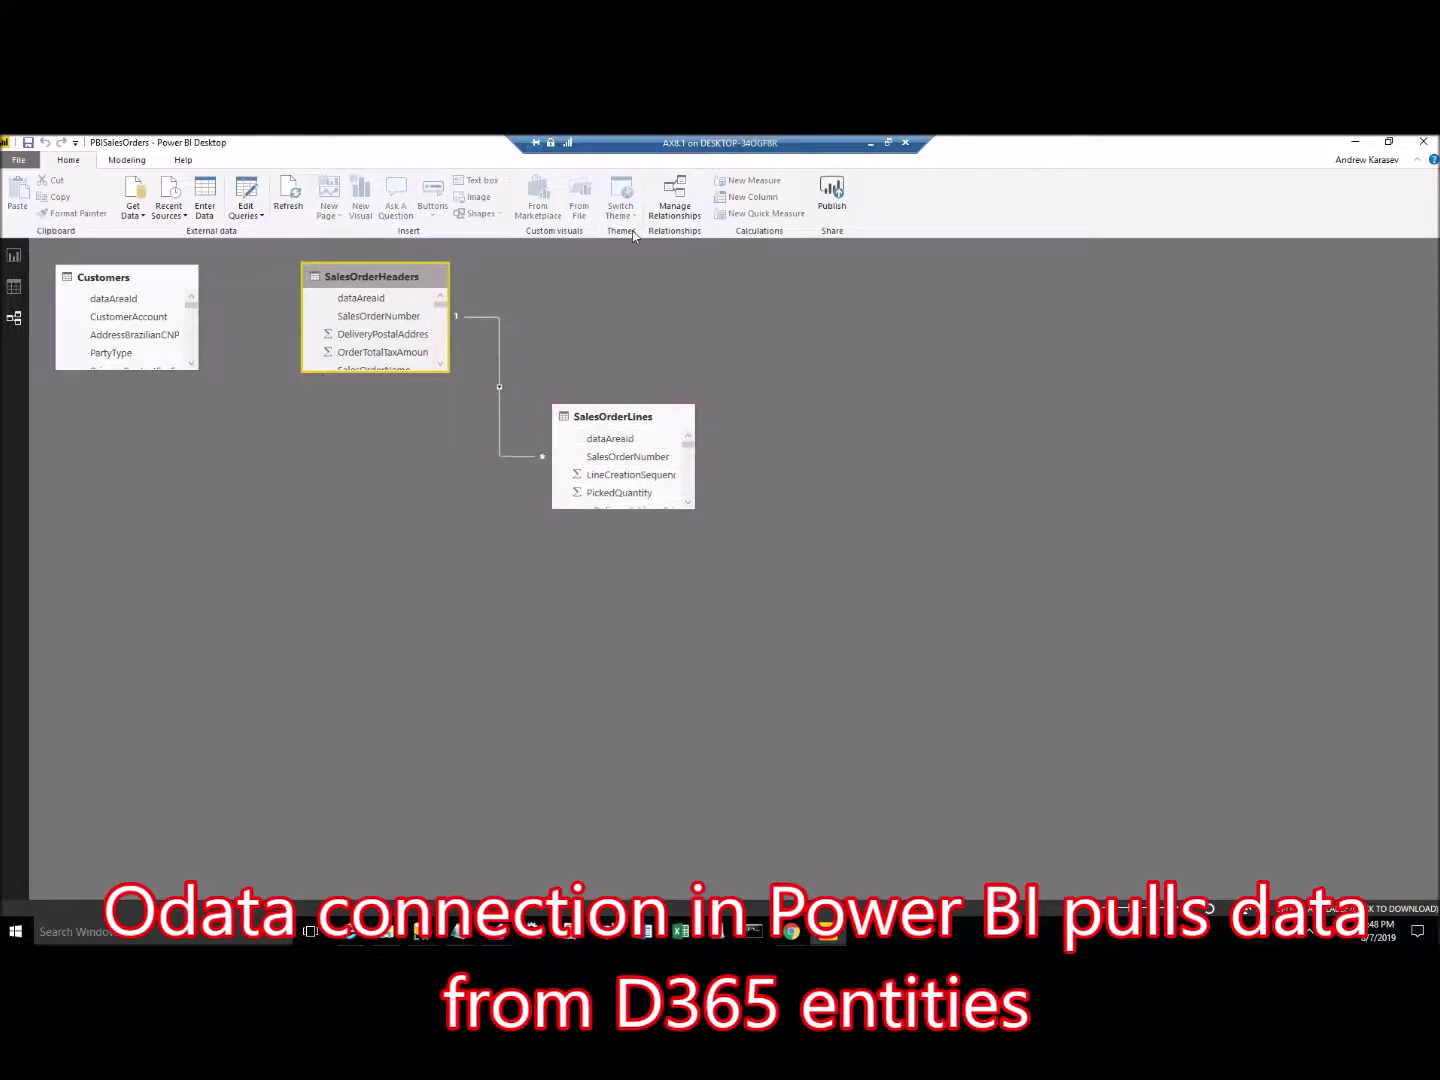
left_click(687, 220)
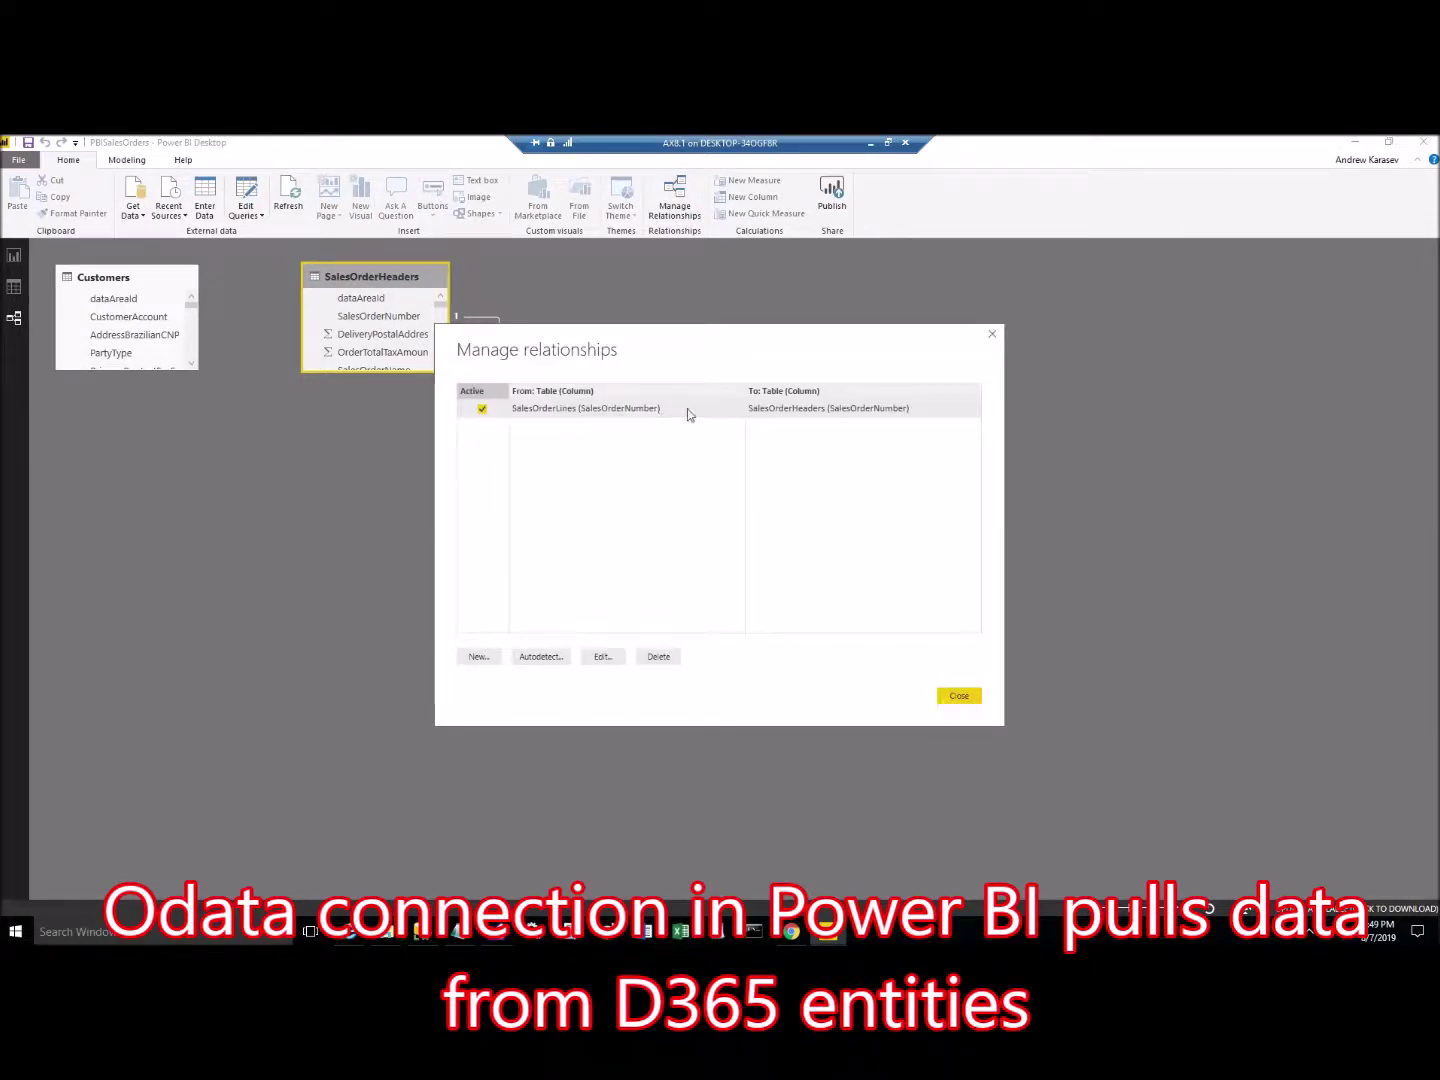
left_click(533, 660)
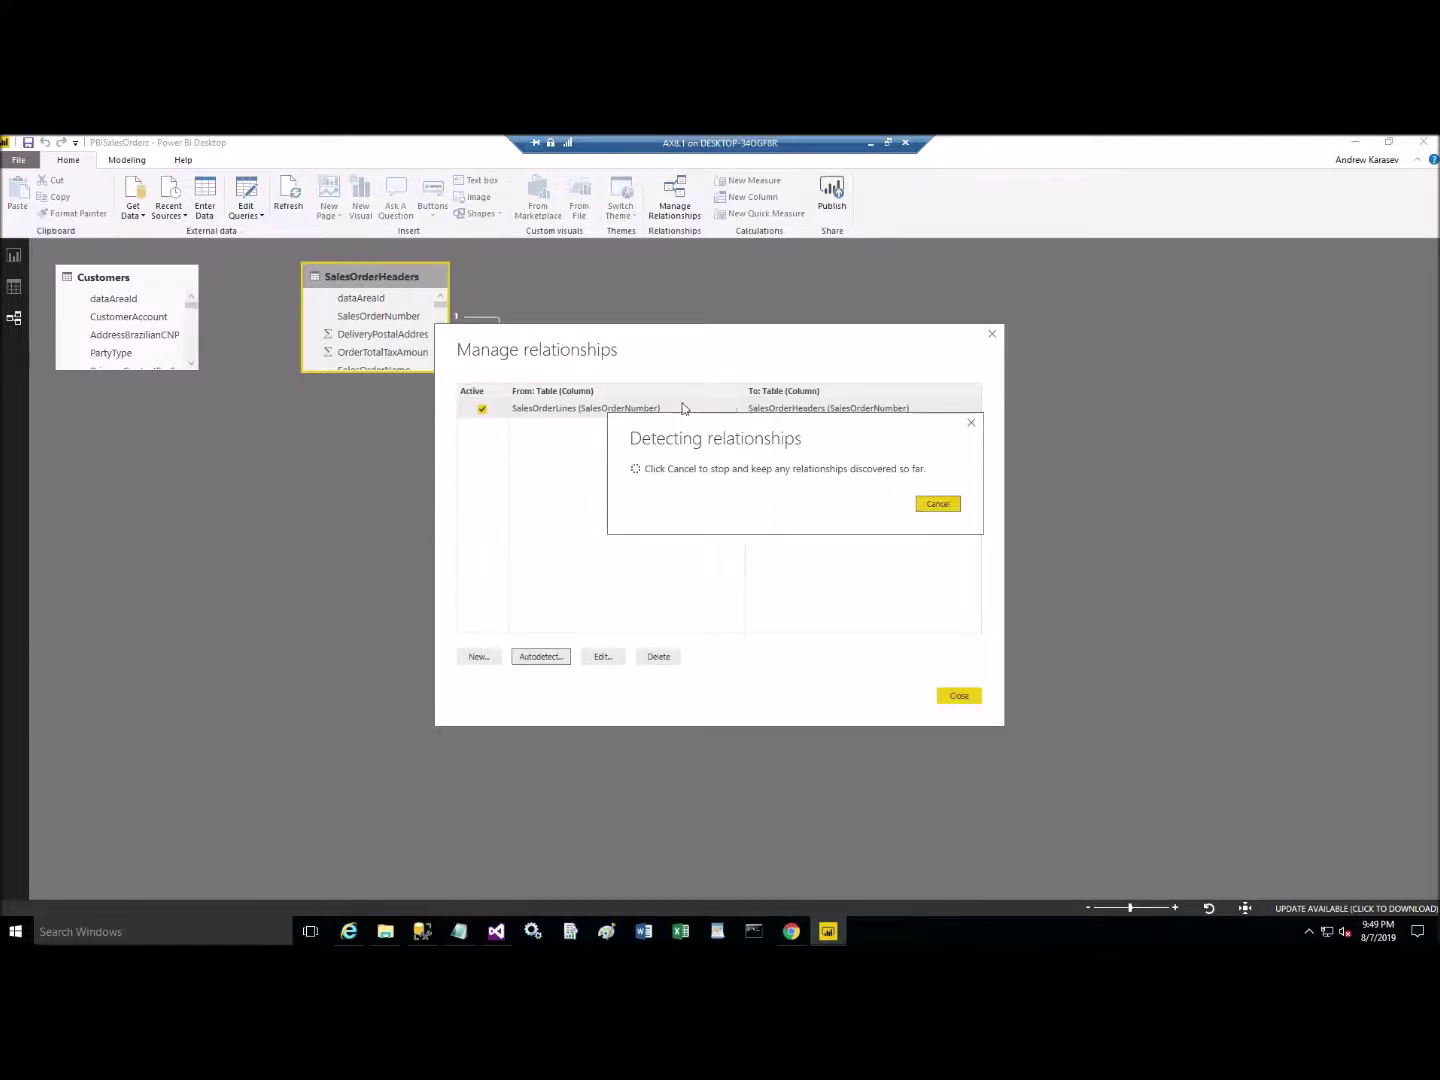
key("Escape")
key("Escape")
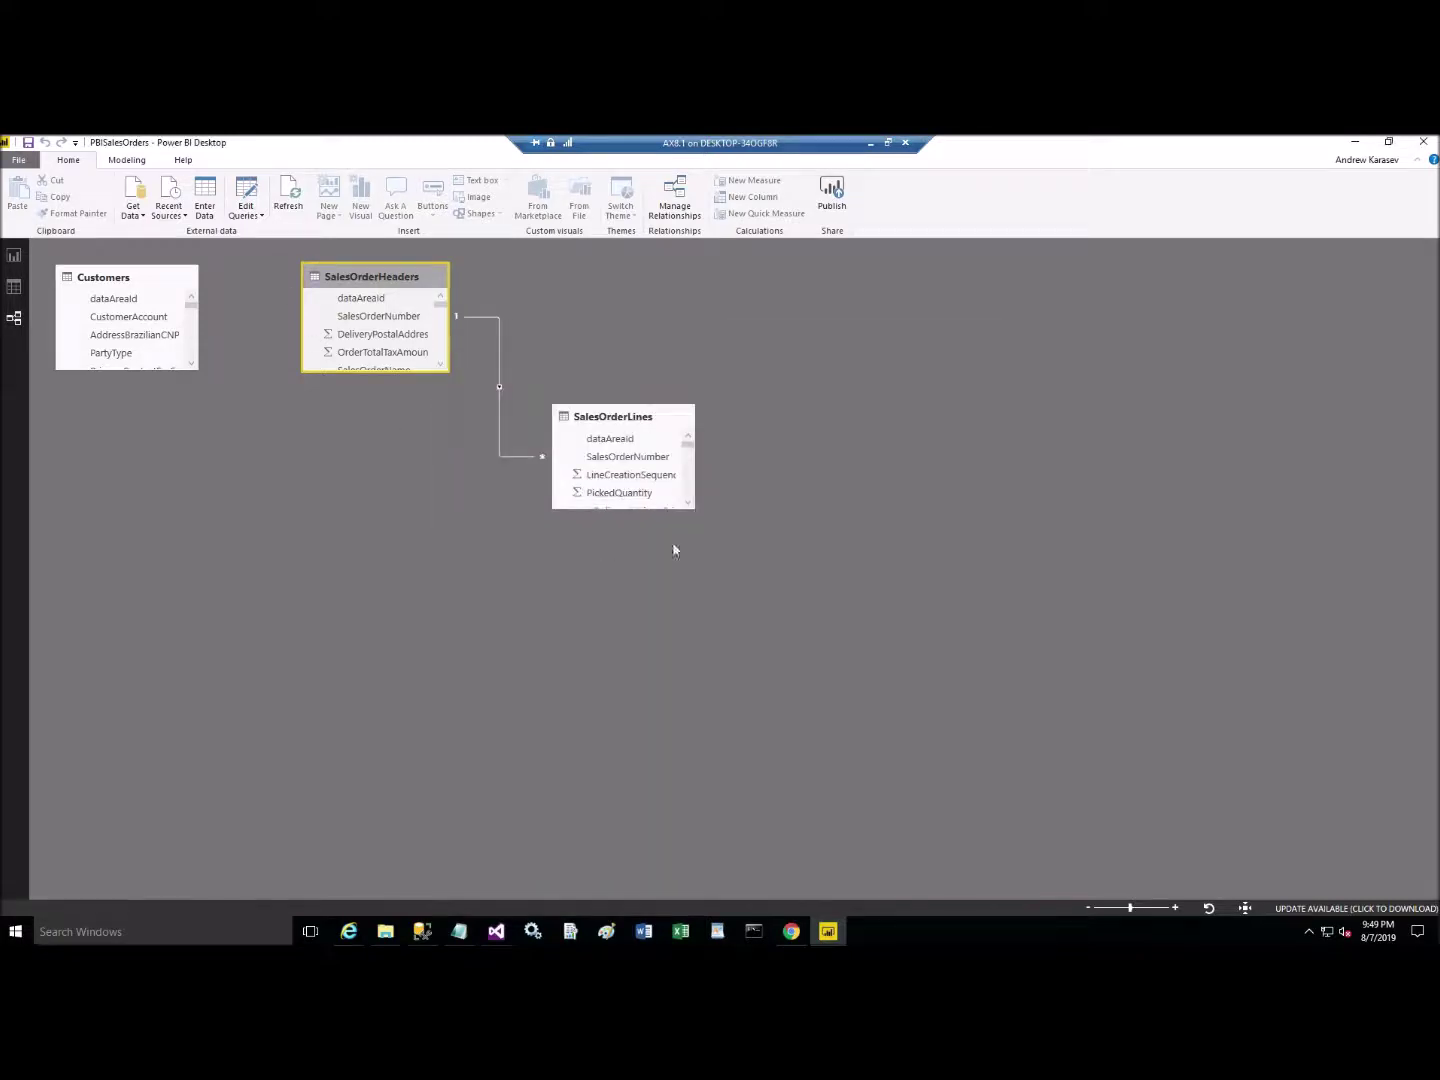
left_click(13, 257)
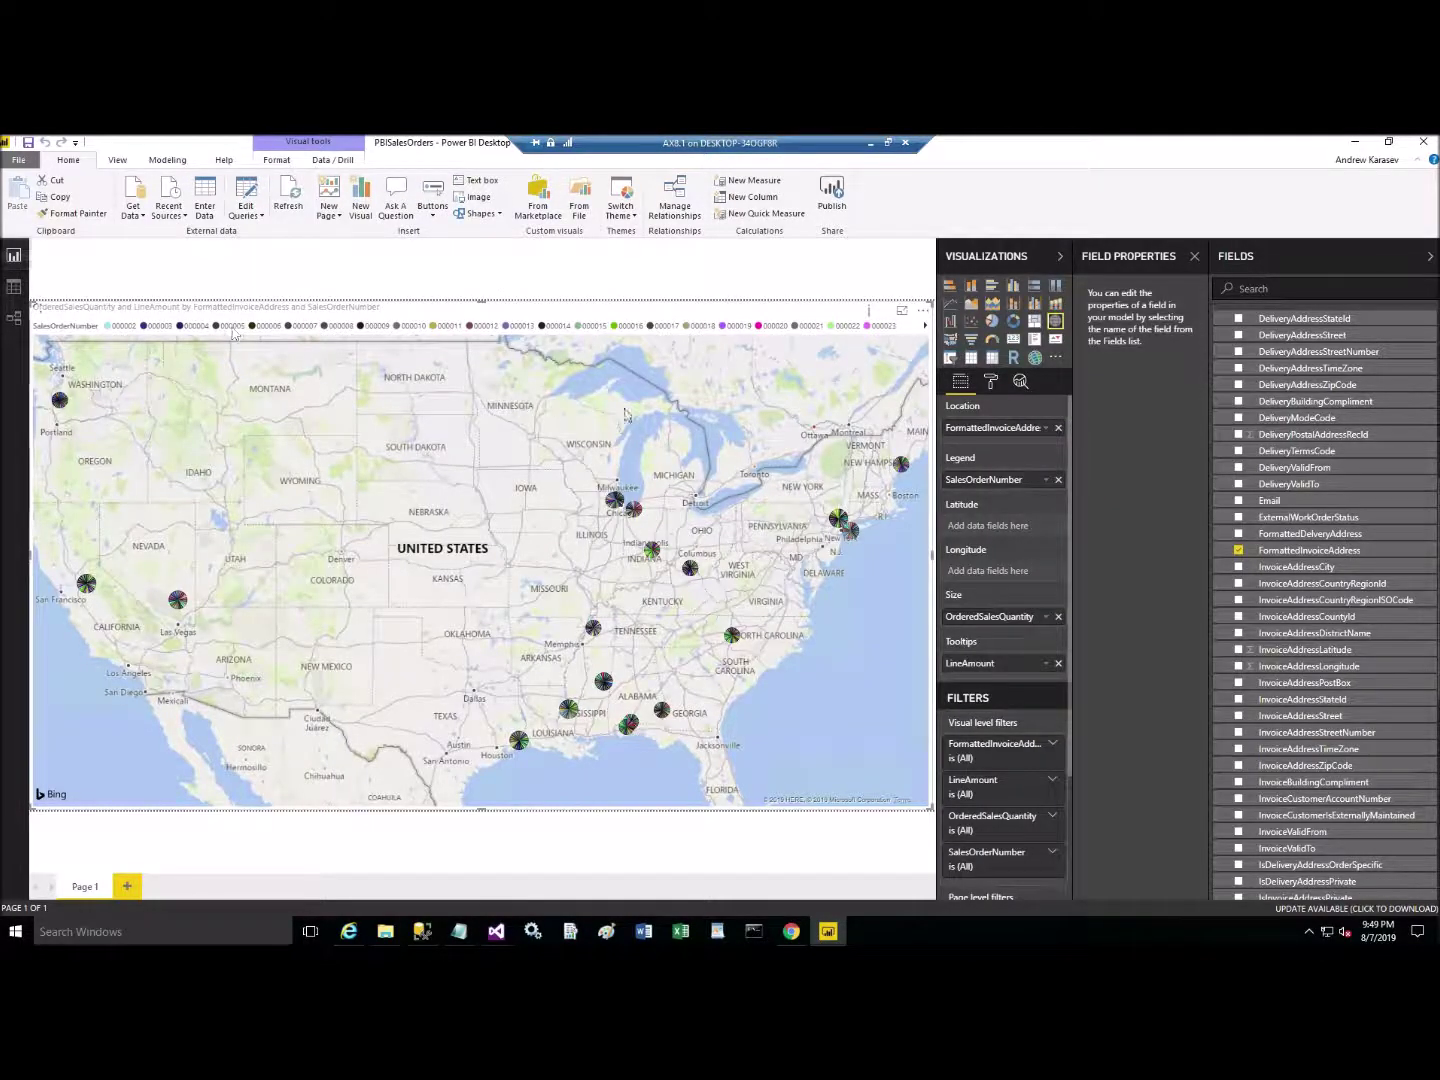
Turn the map into a table of order number, product, quantity, line amount and invoice address, with OrderedSalesQuantity moved left.
left_click(974, 365)
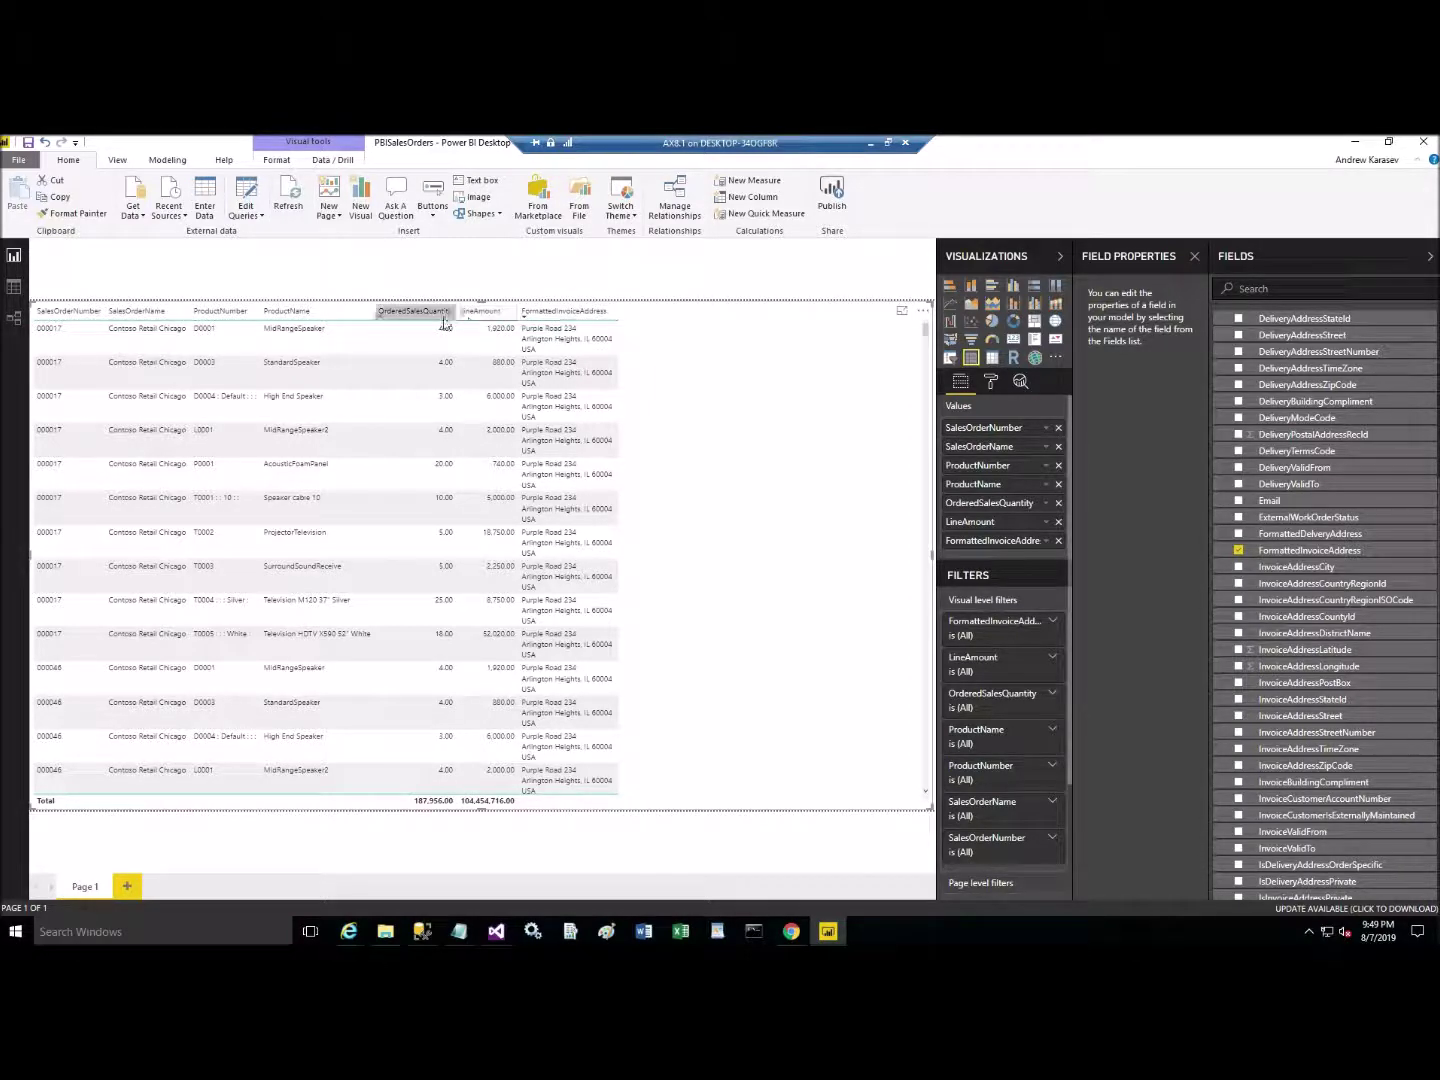
left_click_drag(440, 311, 83, 320)
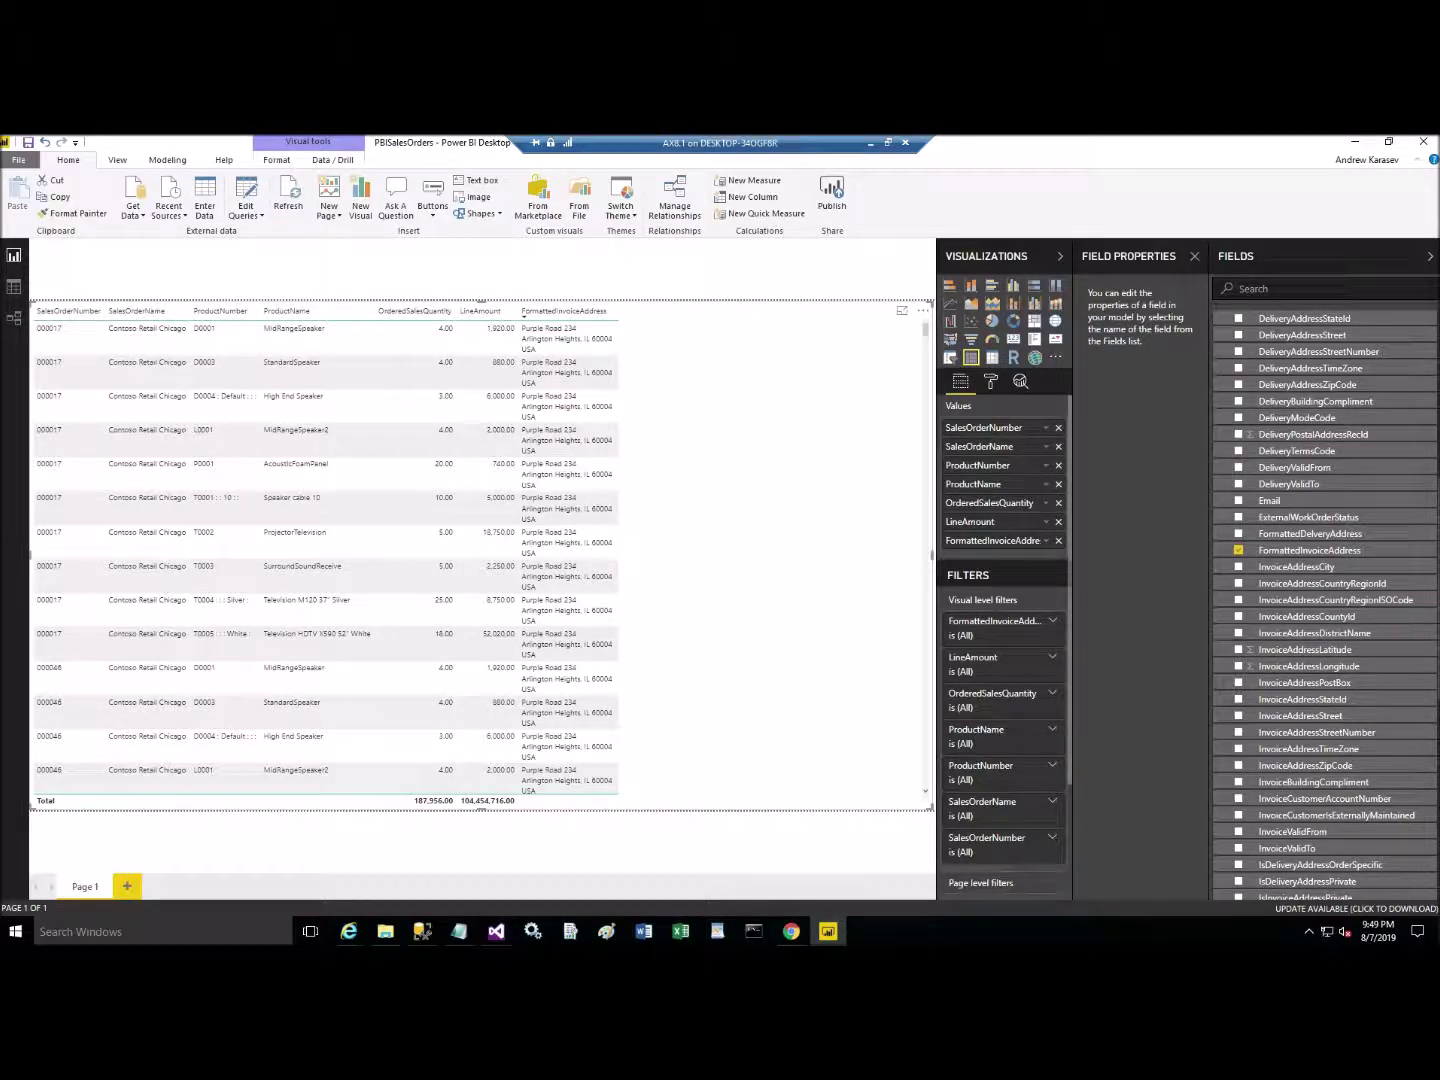
scroll(1417, 330, "up", 10)
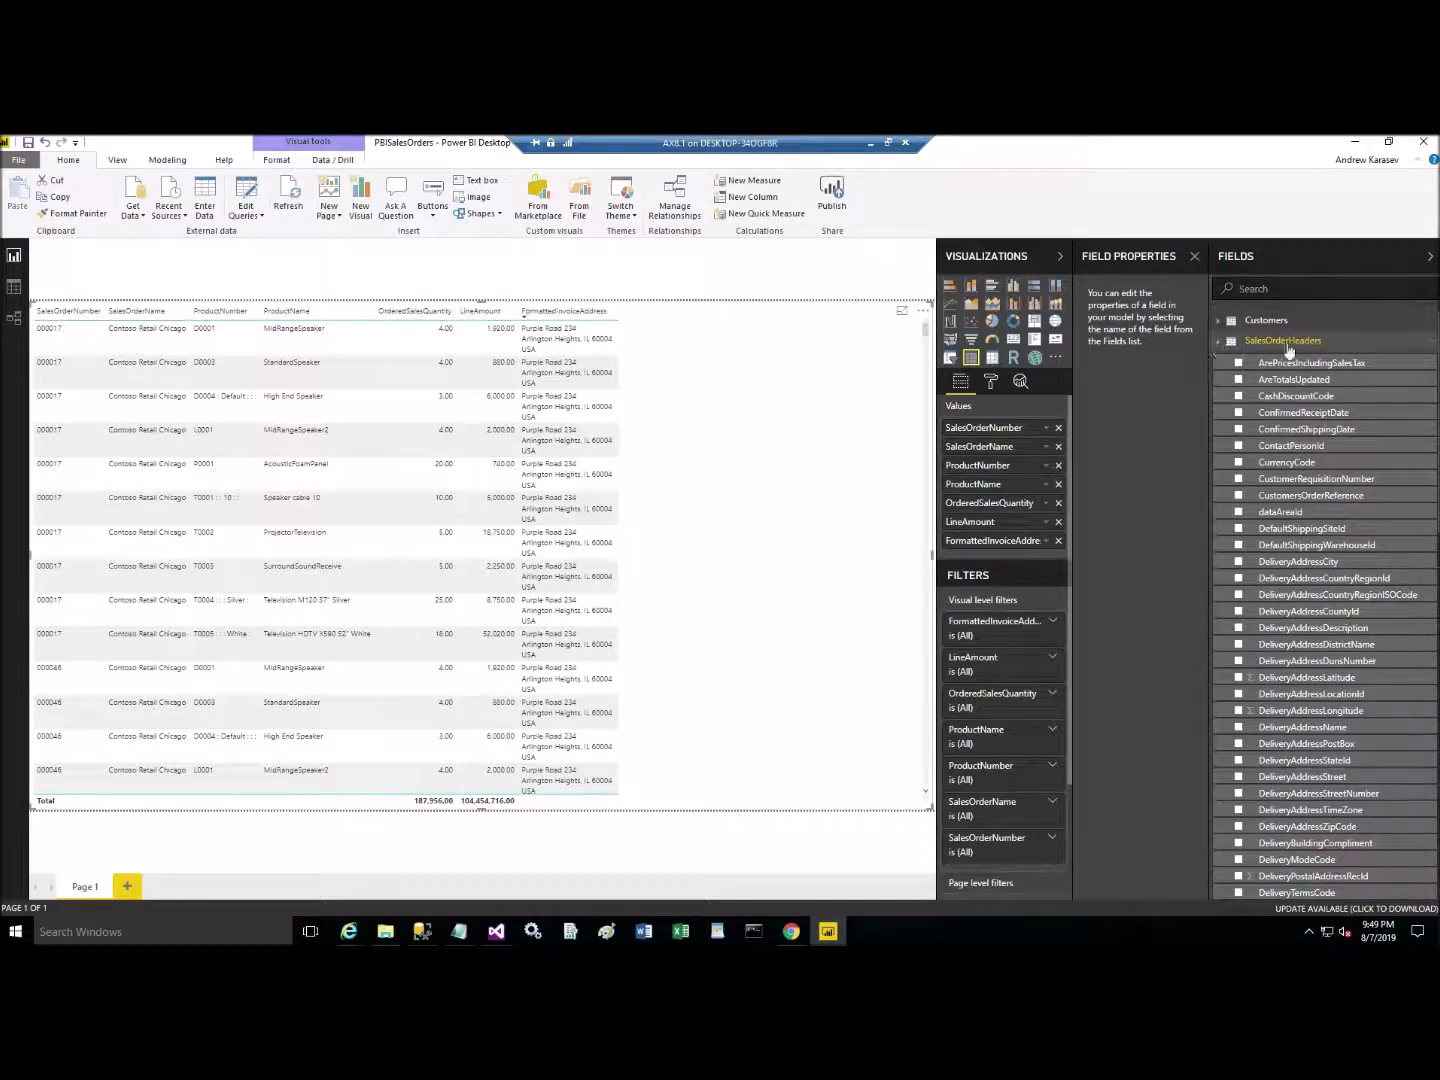
scroll(1325, 599, "down", 10)
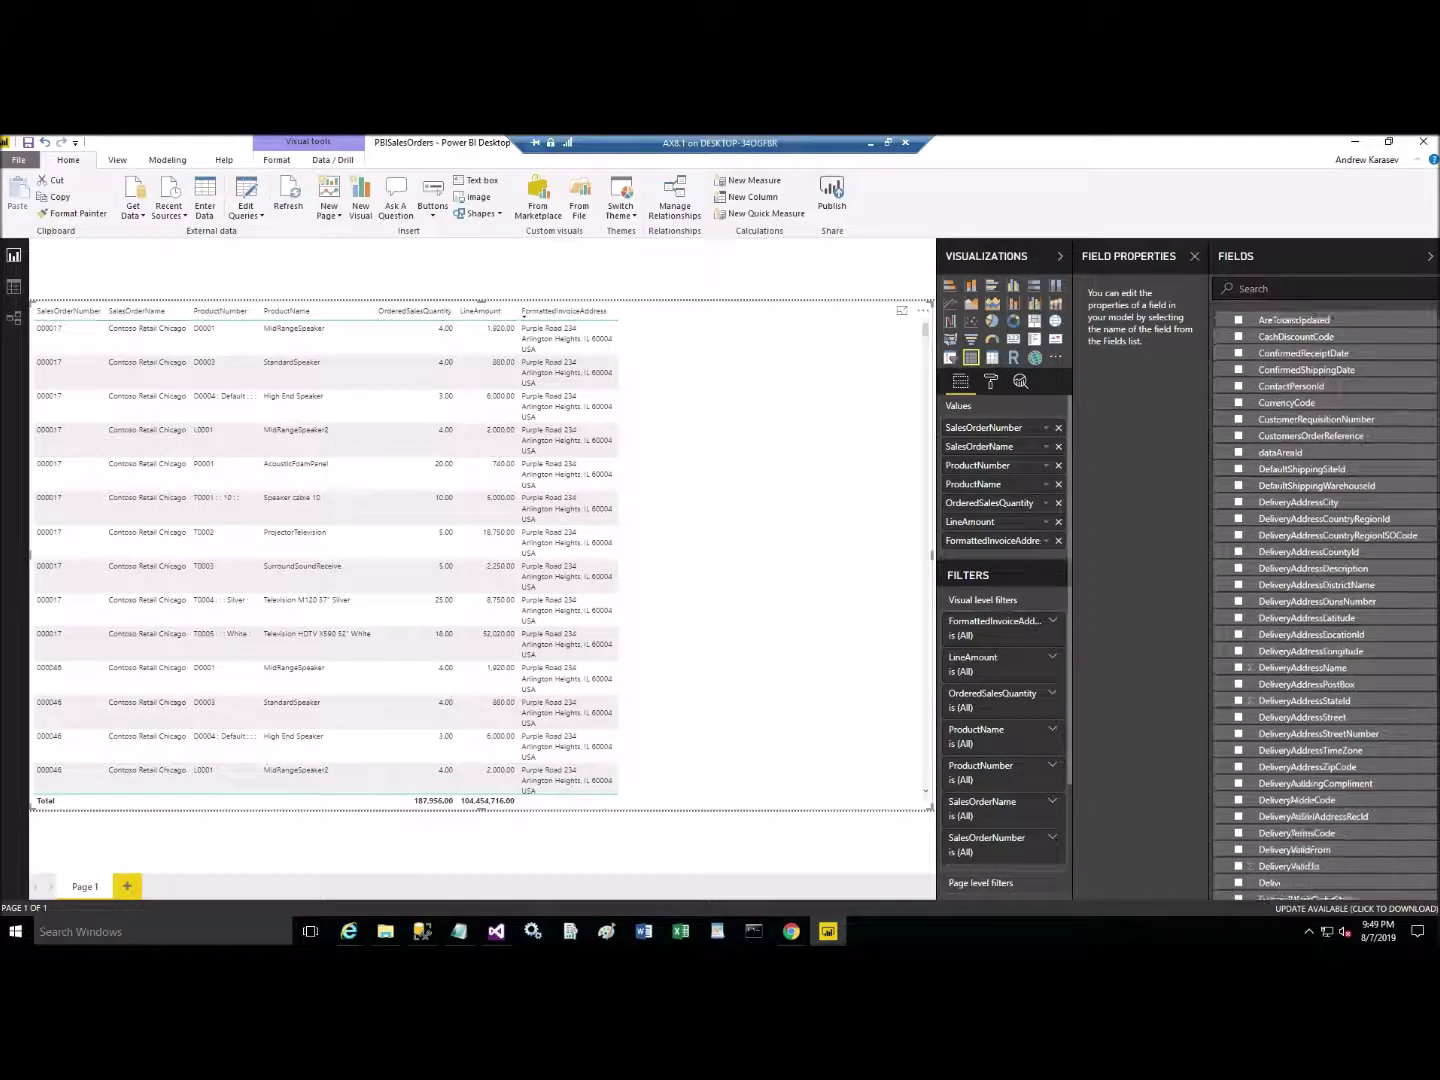
scroll(1250, 473, "down", 3)
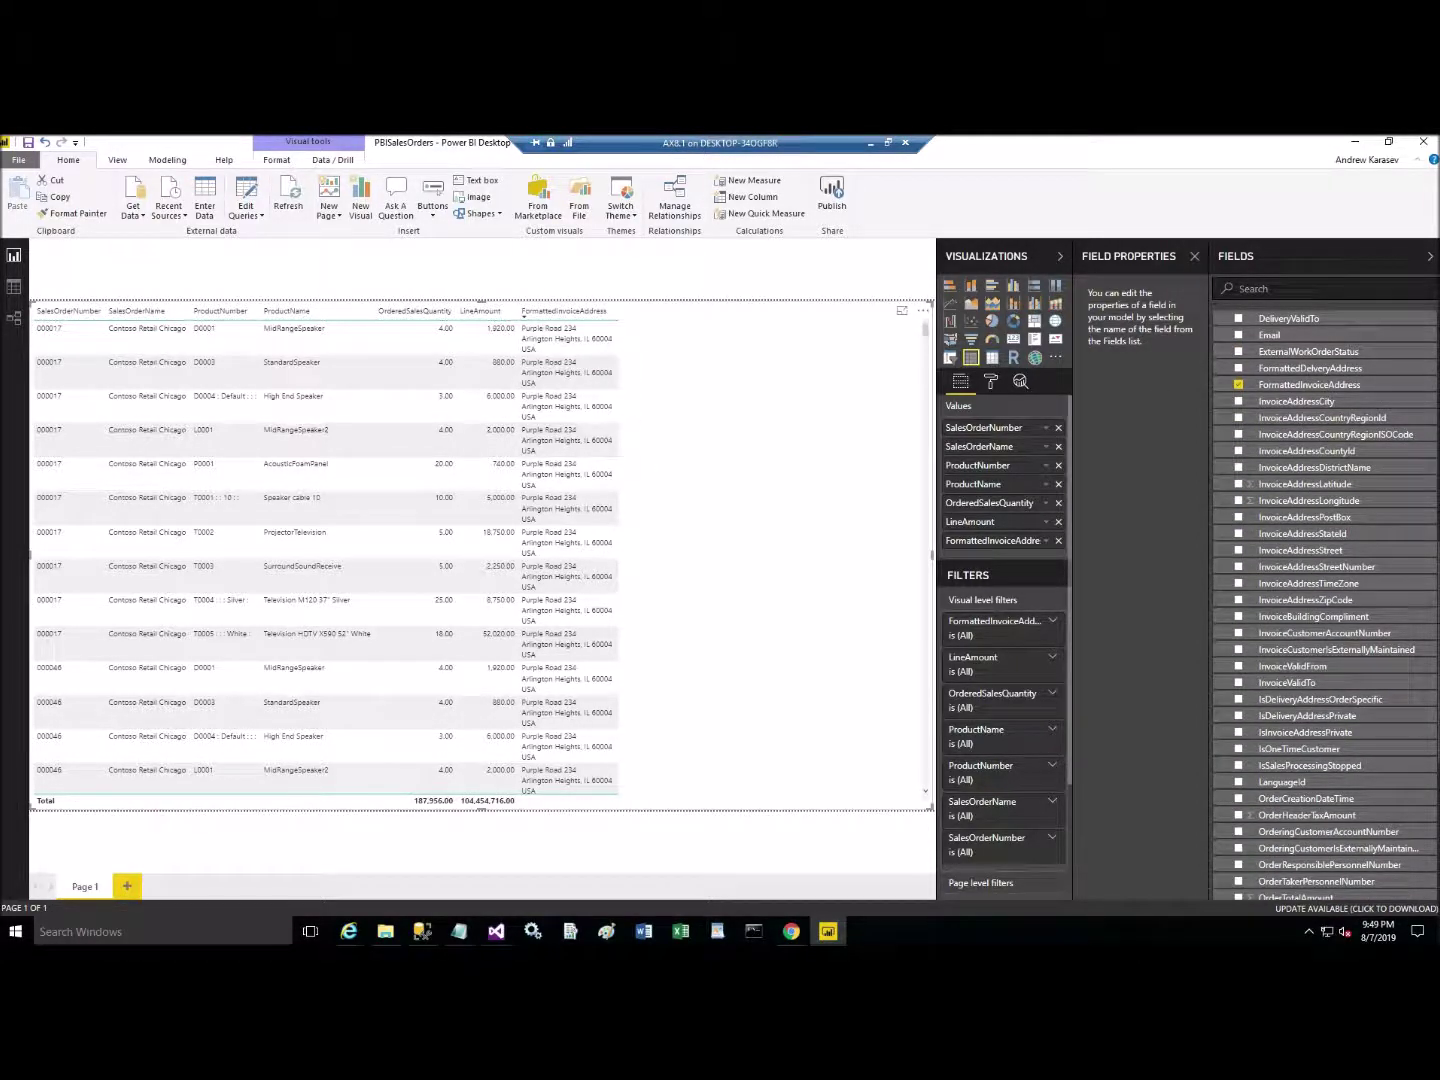
scroll(1326, 606, "down", 7)
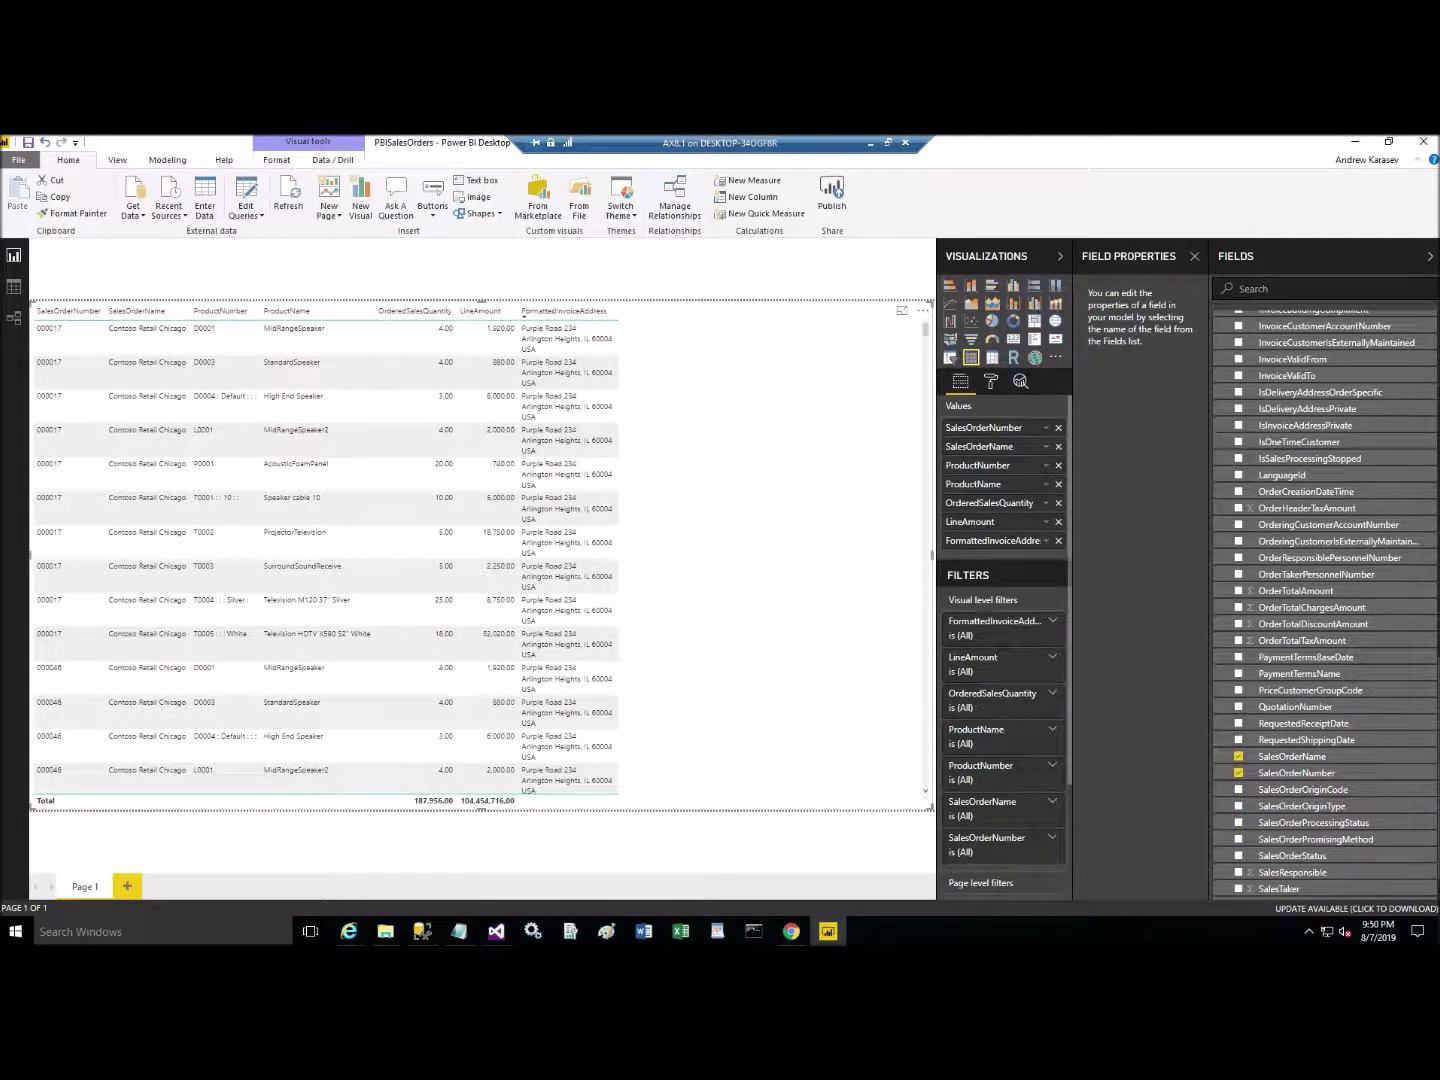
scroll(1326, 606, "down", 1)
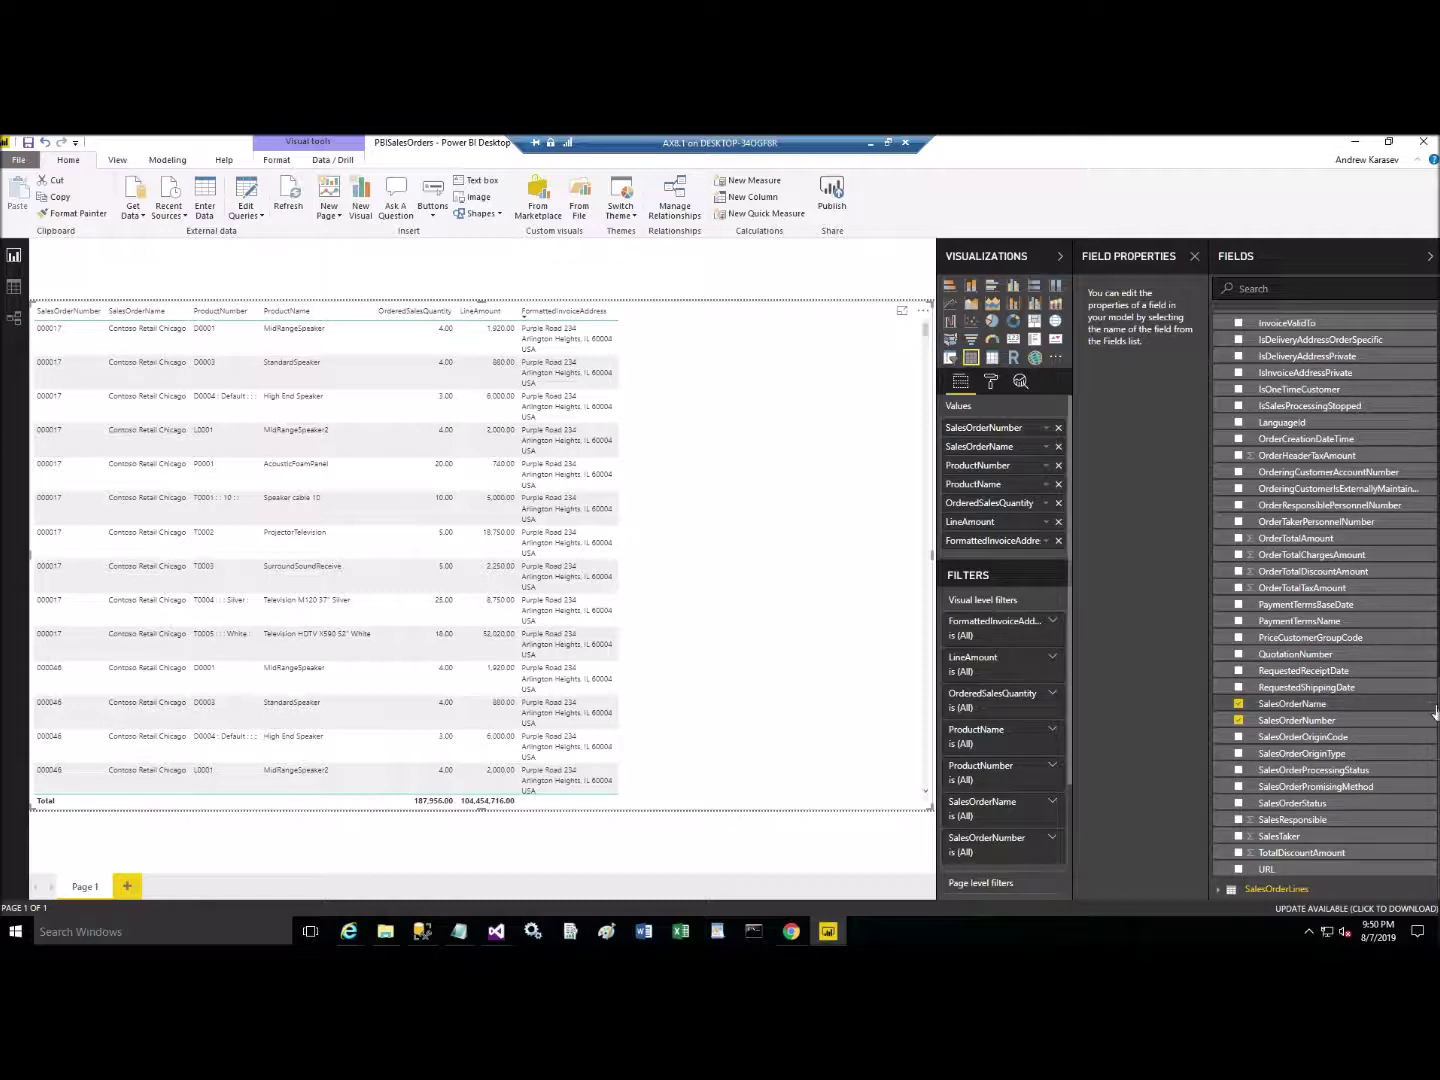
scroll(1326, 606, "up", 15)
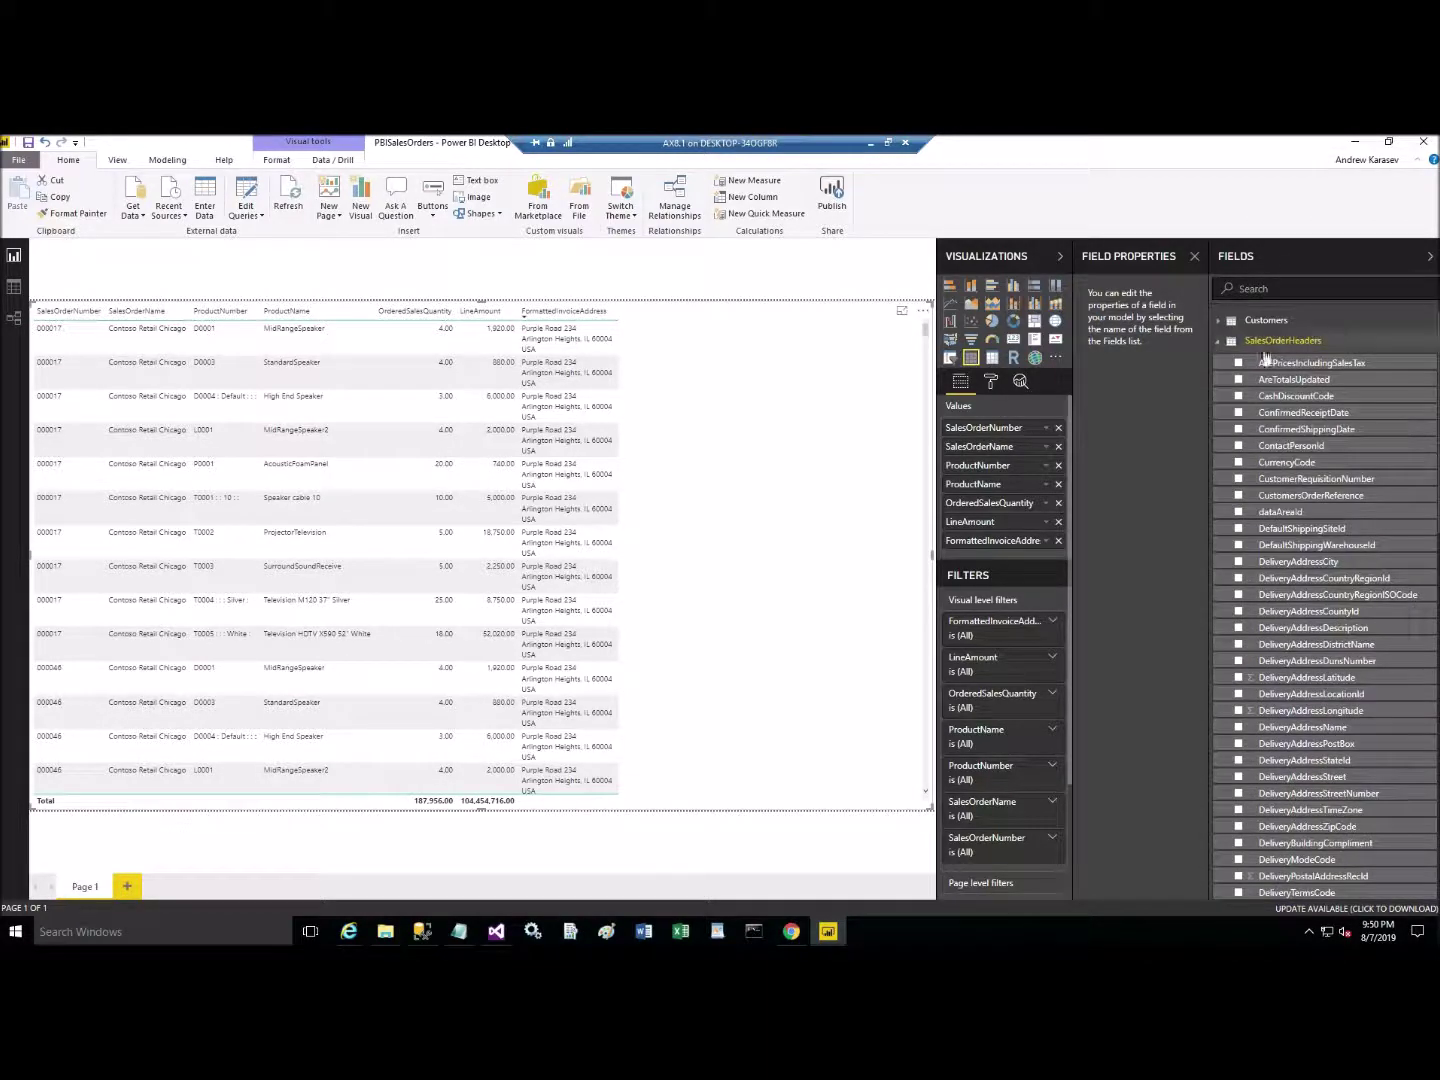
left_click(1217, 343)
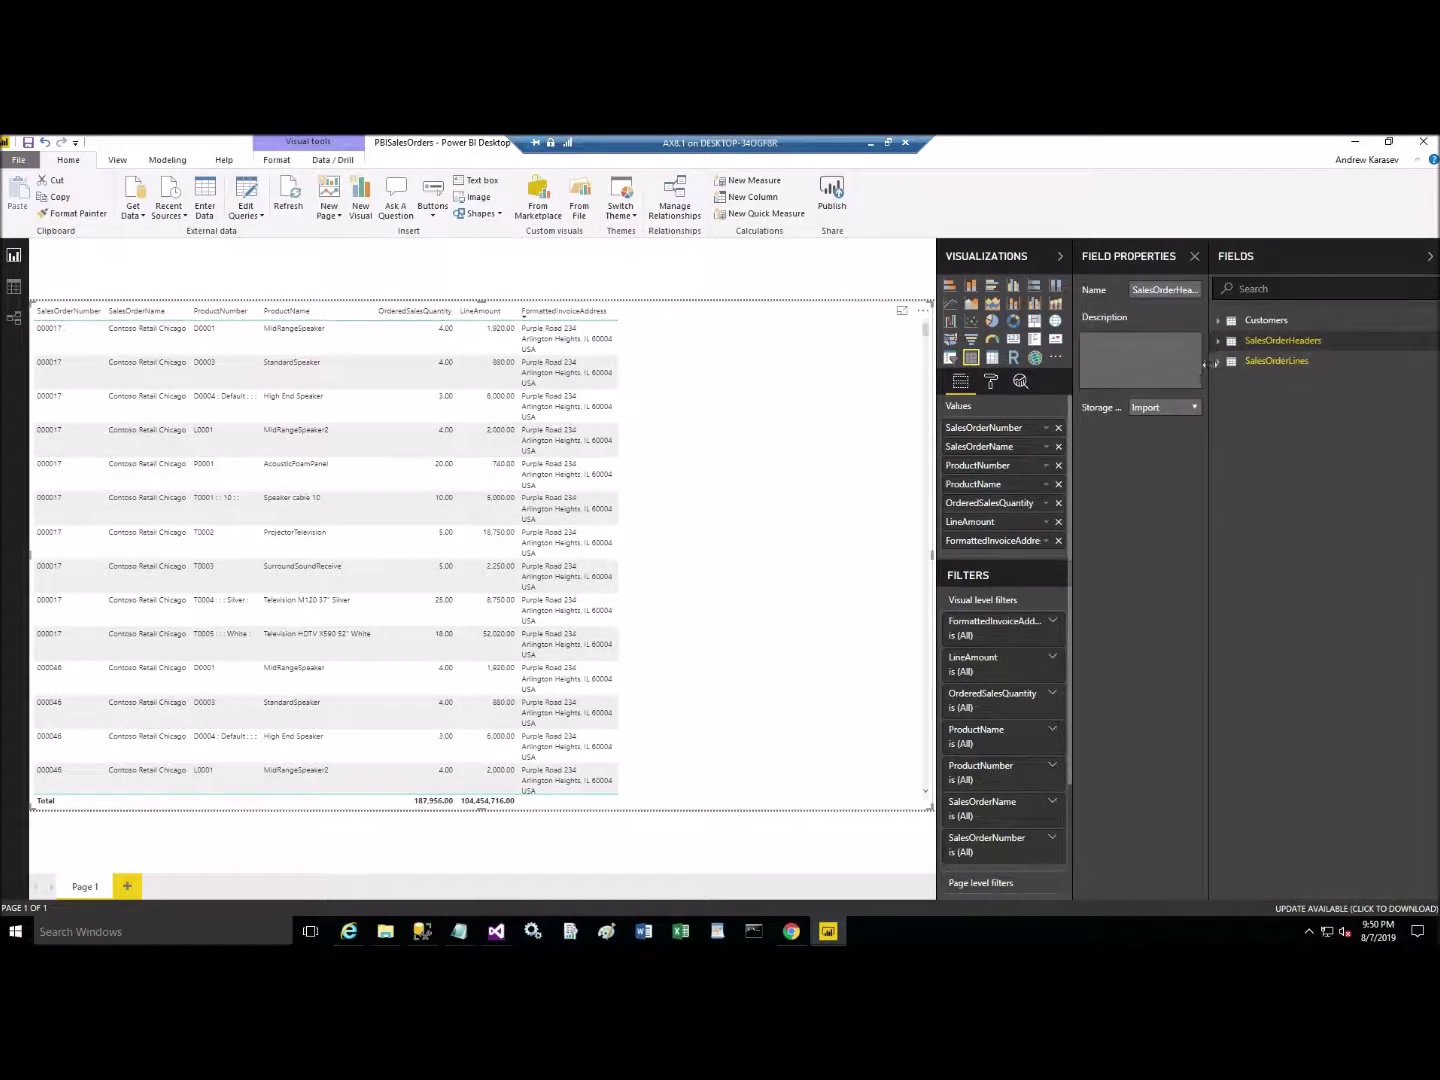
Convert the table into a US map sized by OrderedSalesQuantity at each FormattedInvoiceAddress.
left_click(1219, 363)
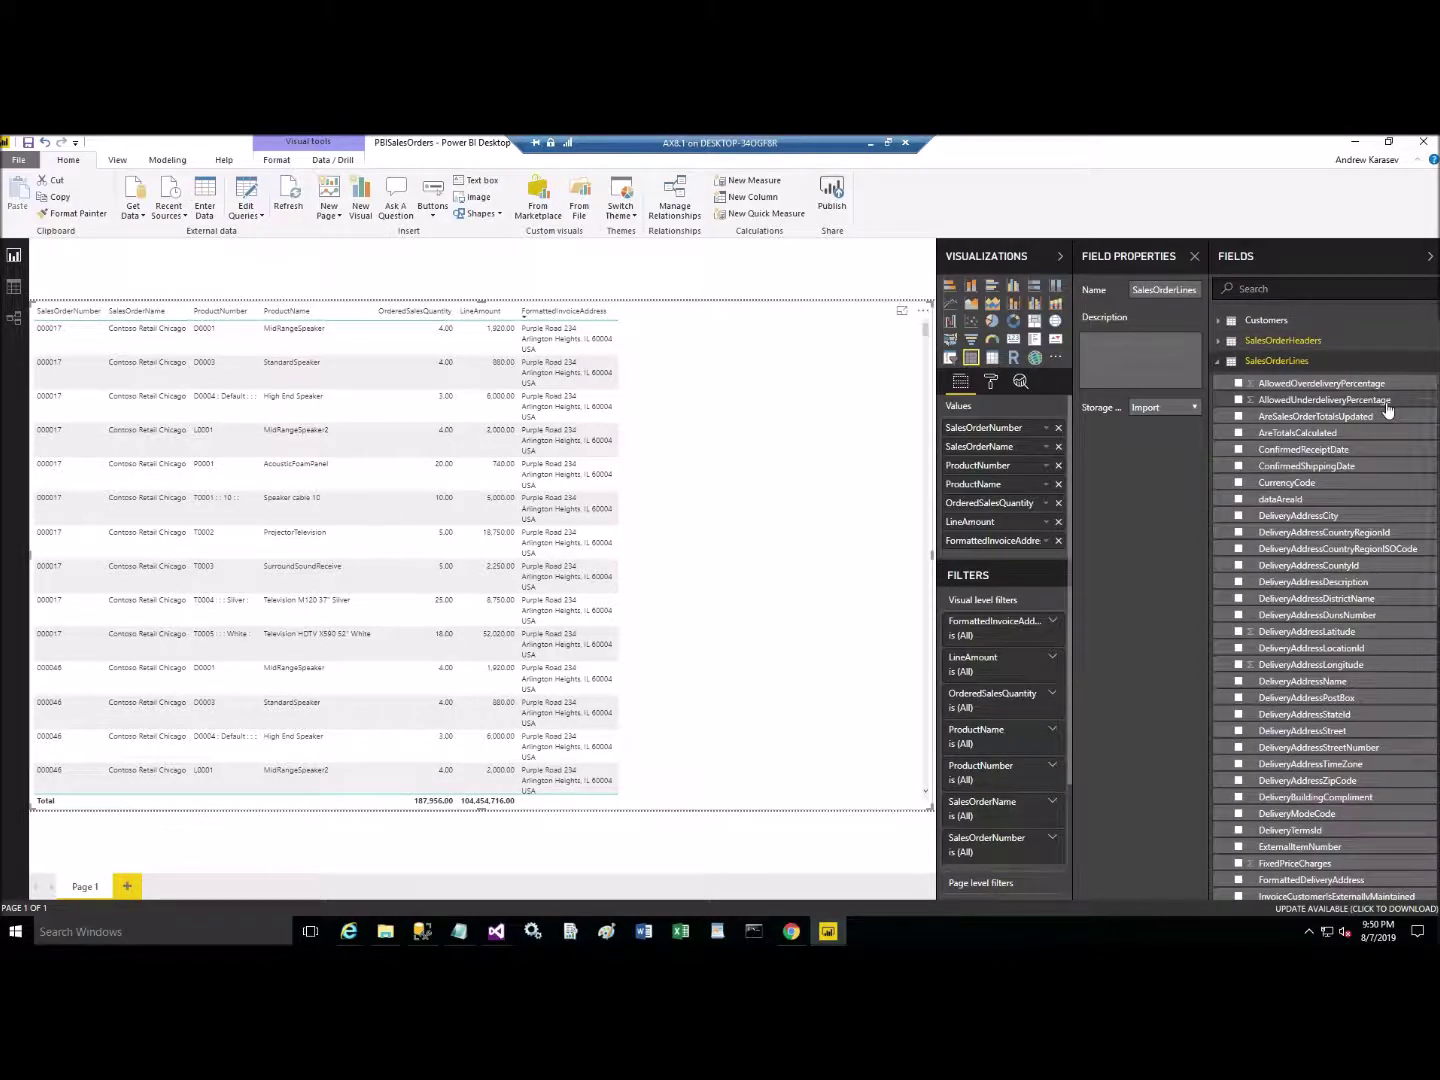
scroll(1326, 600, "down", 9)
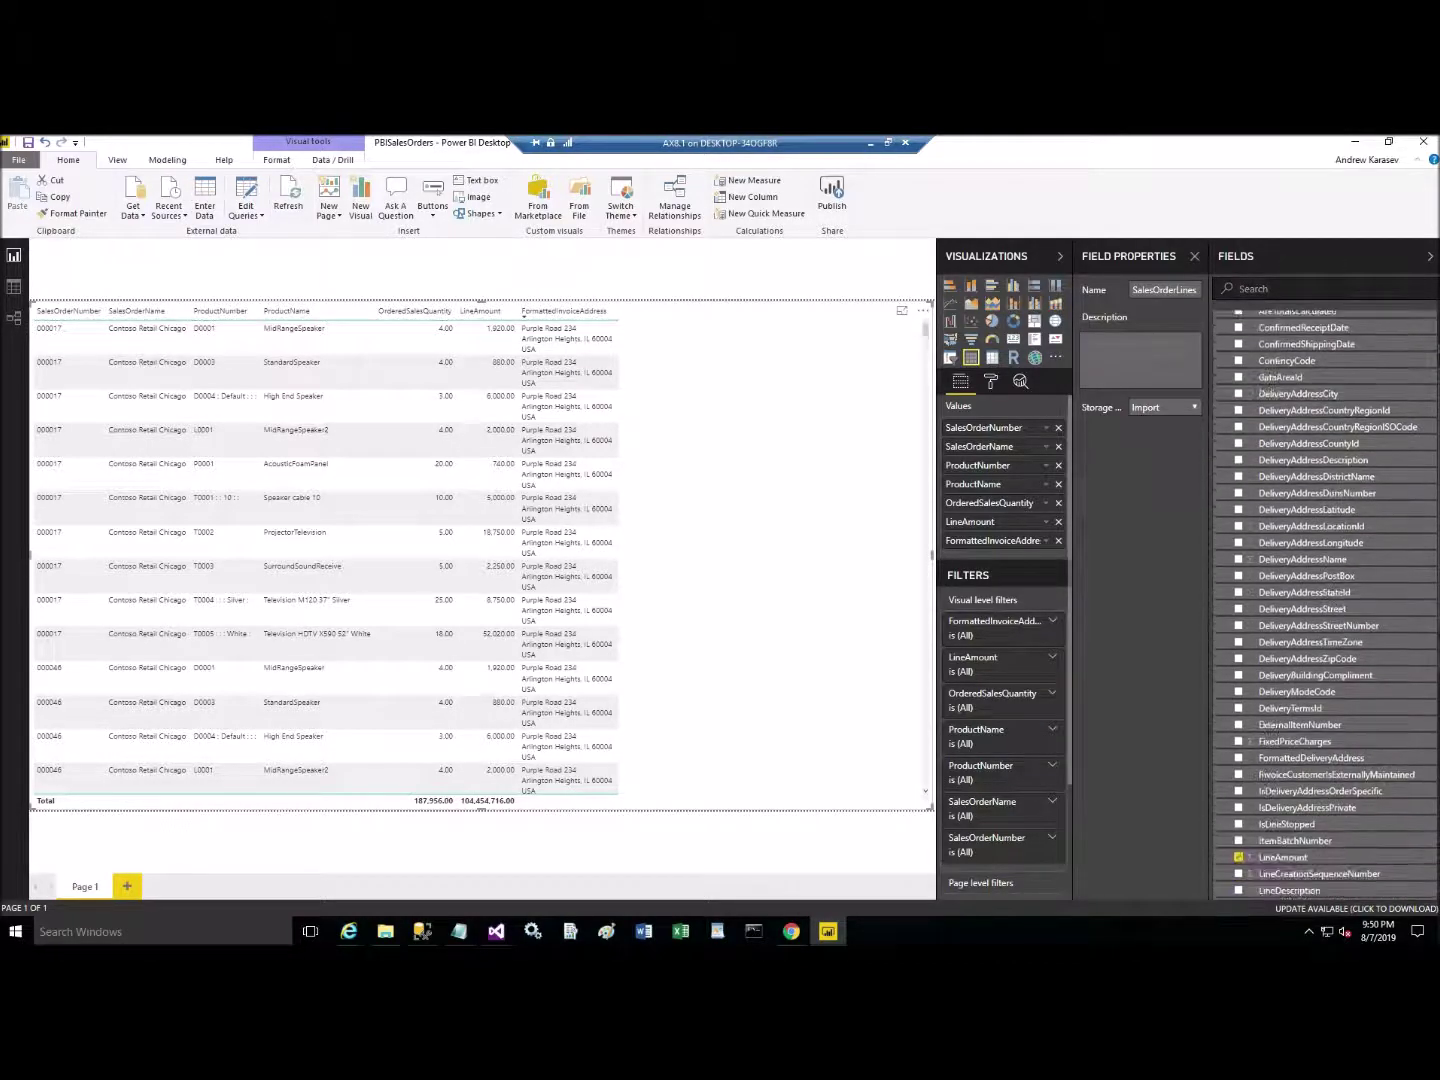
scroll(1326, 599, "down", 3)
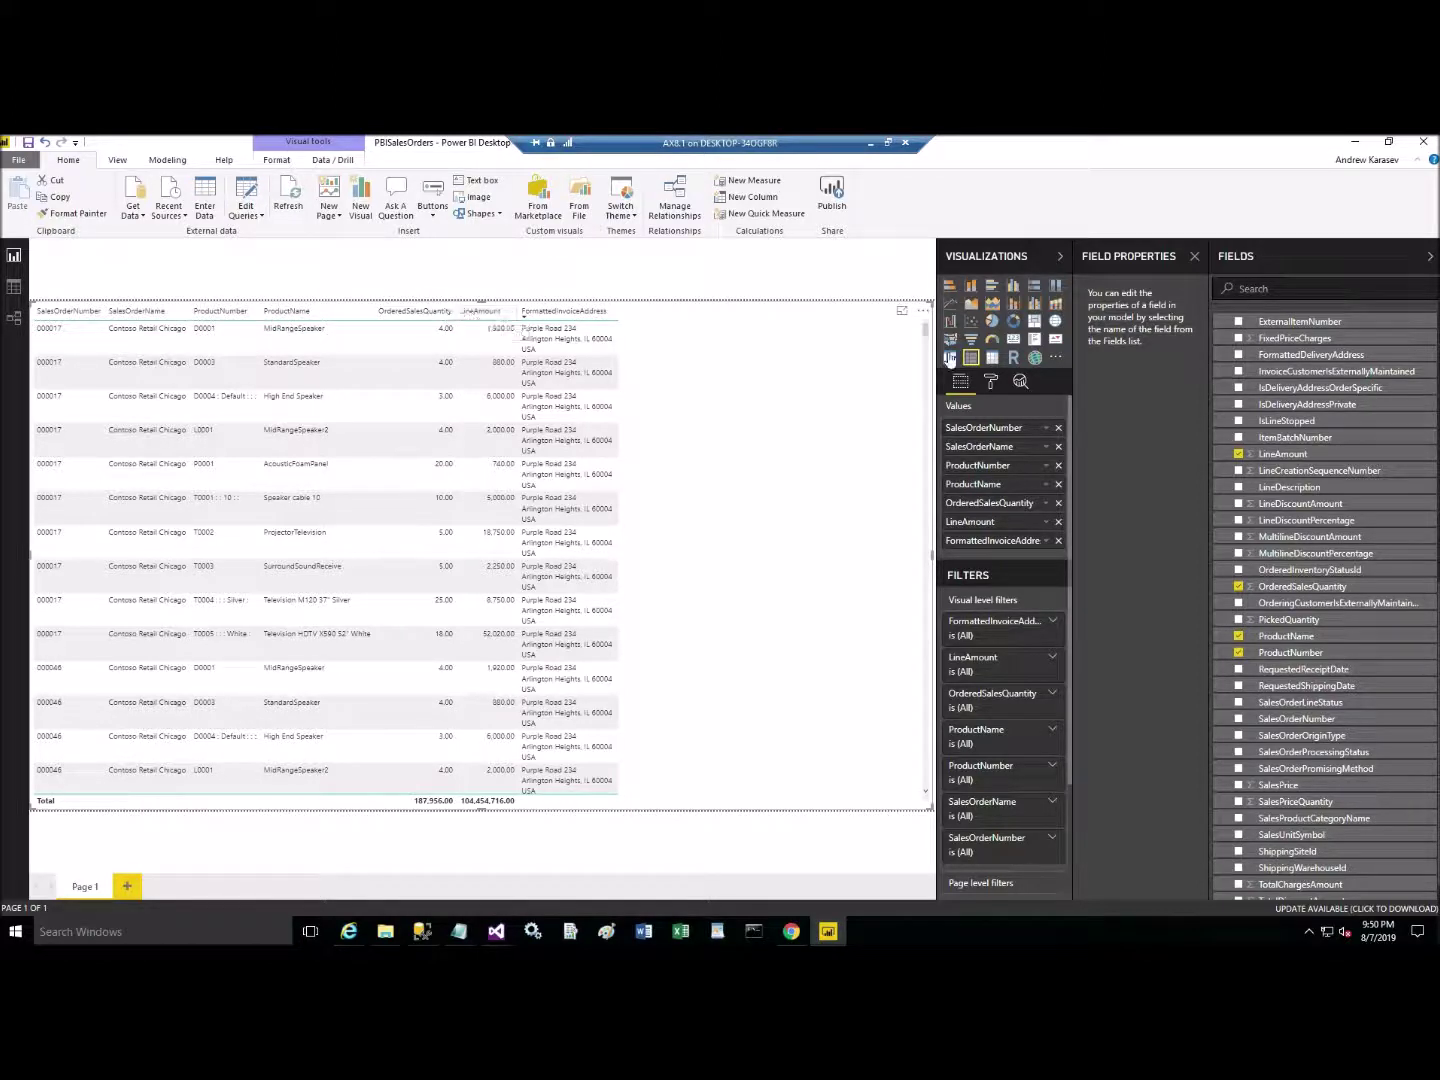
left_click(1055, 322)
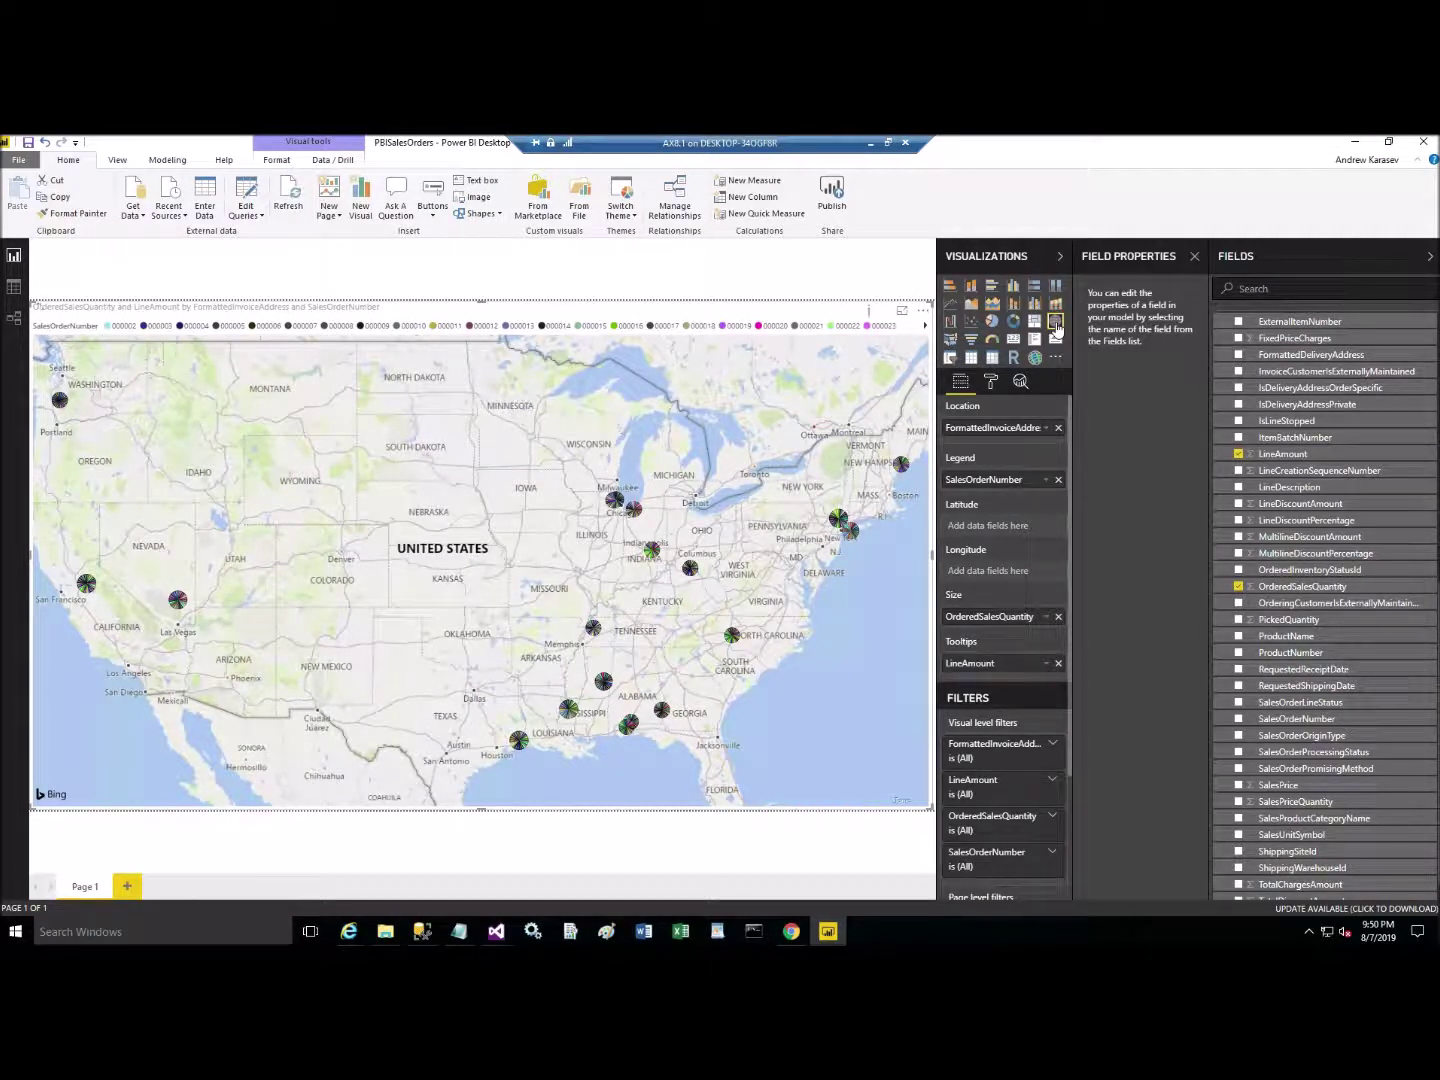
mouse_move(343, 936)
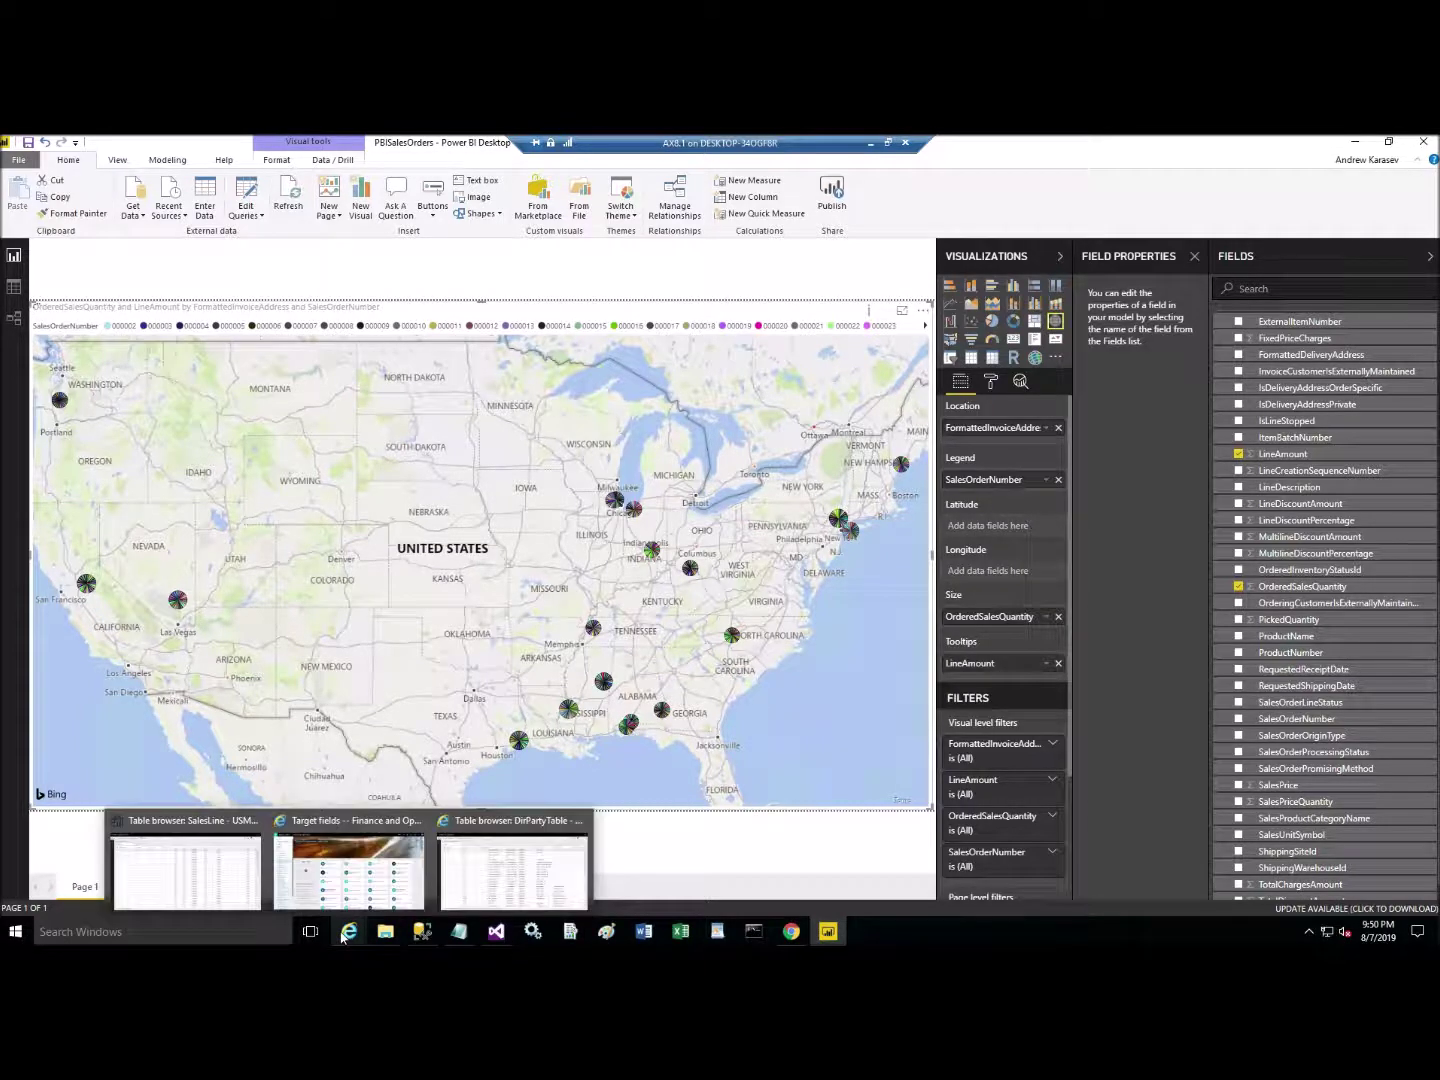
Switch to the Dynamics 365 browser window to reach the /data/ OData endpoint.
left_click(321, 887)
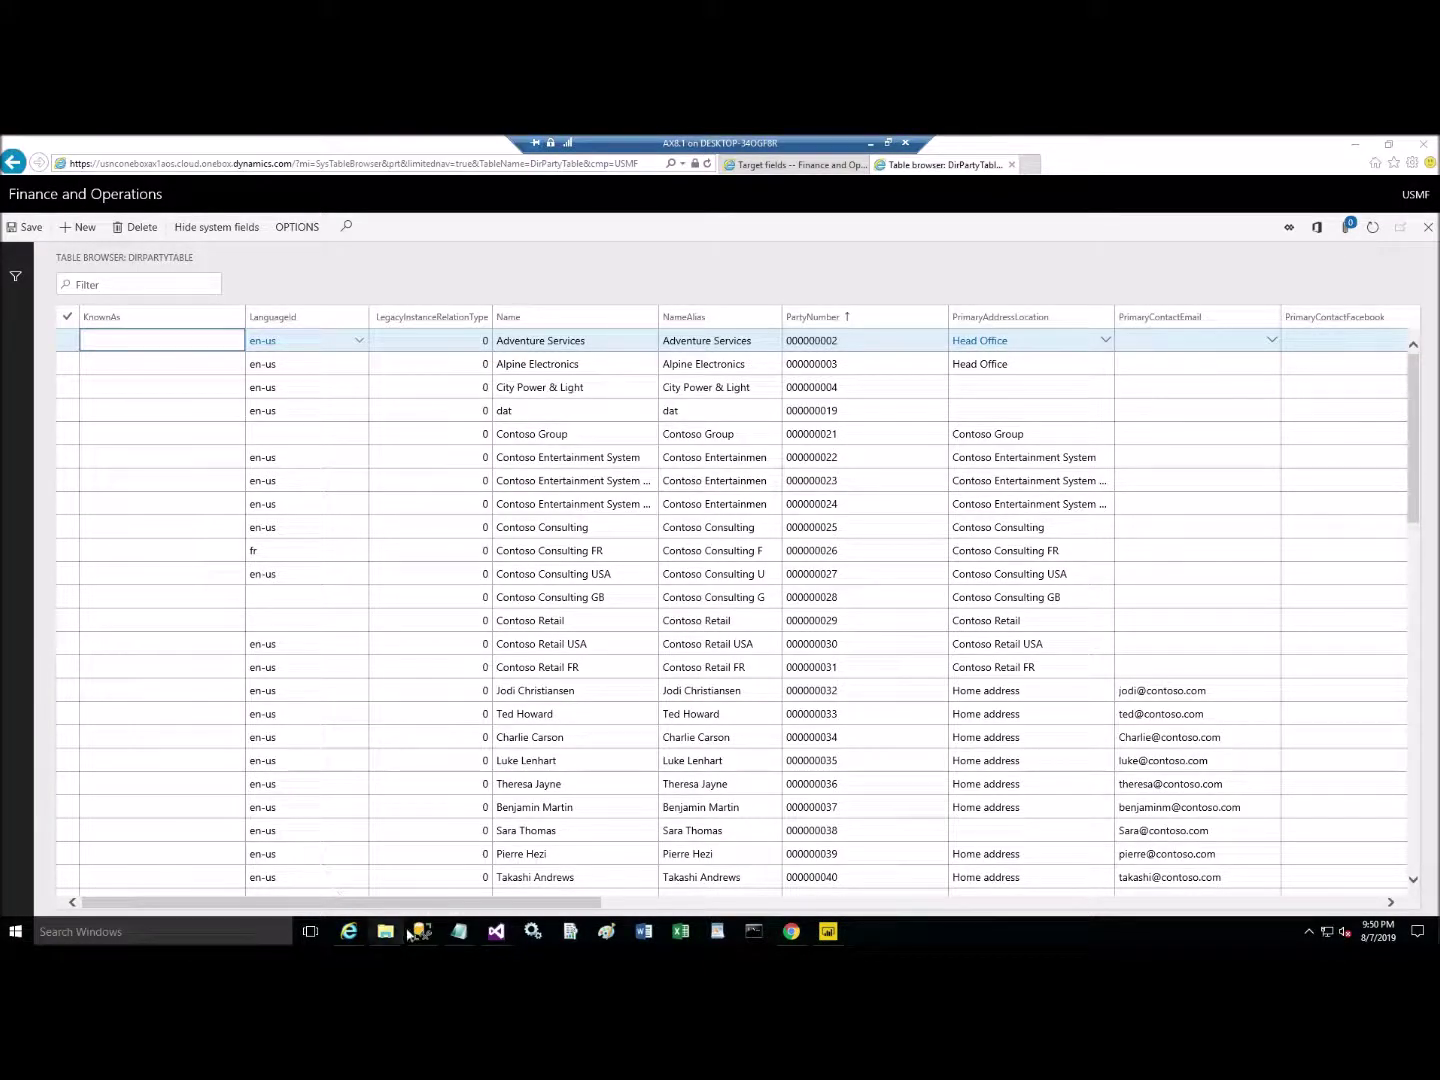
mouse_move(510, 938)
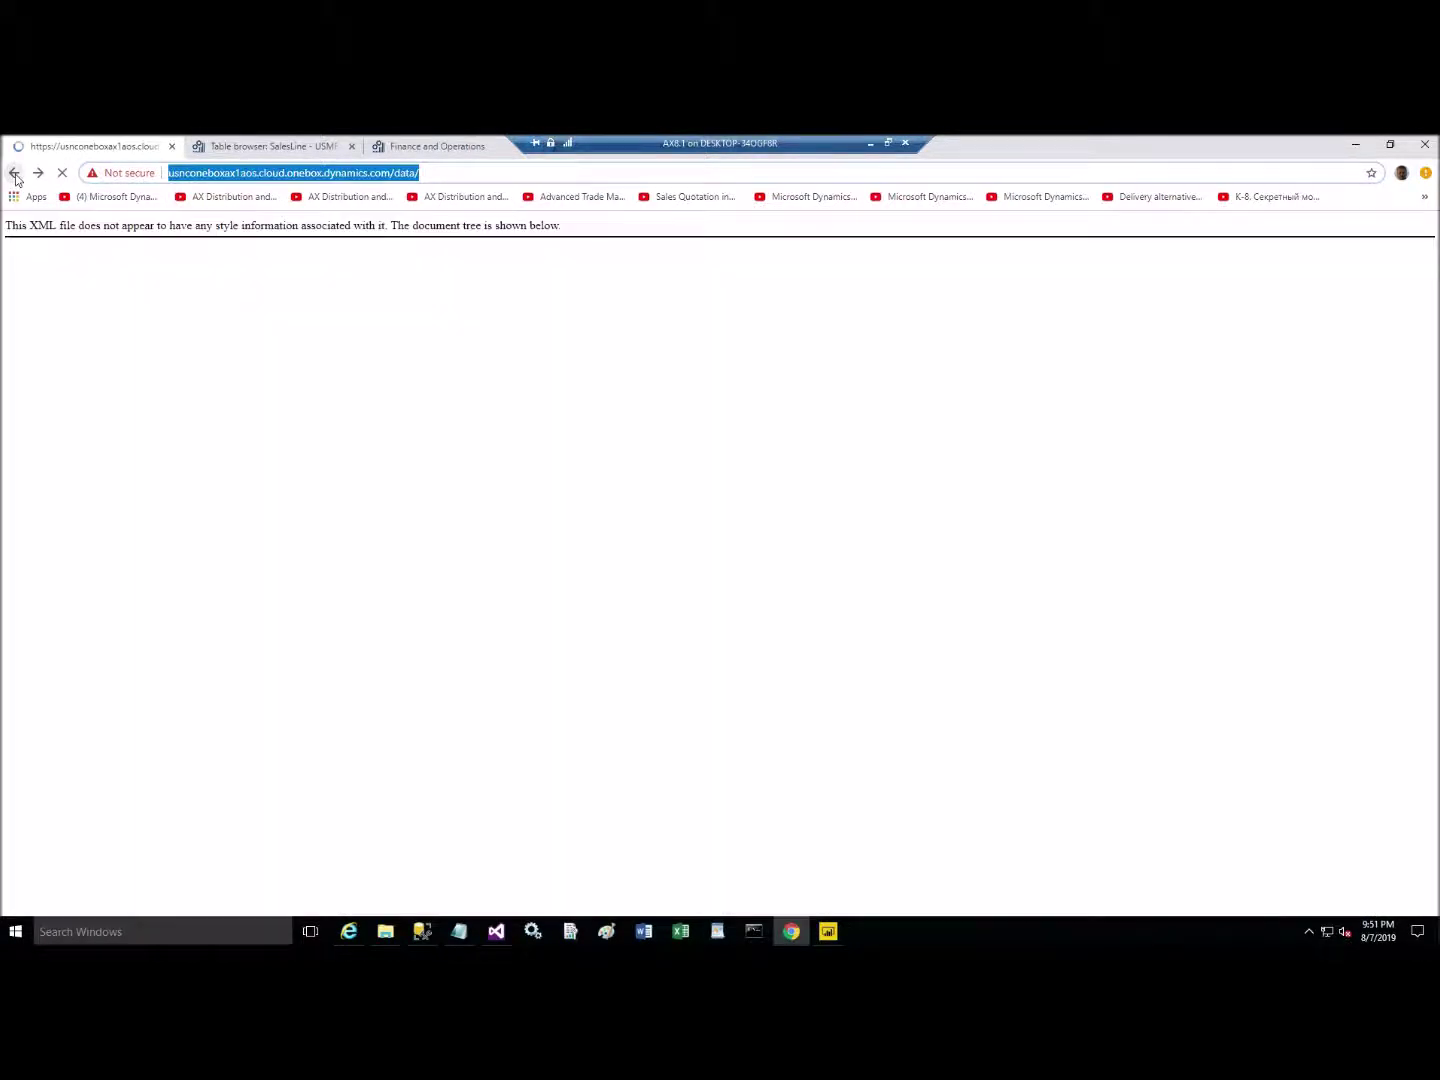
left_click(463, 175)
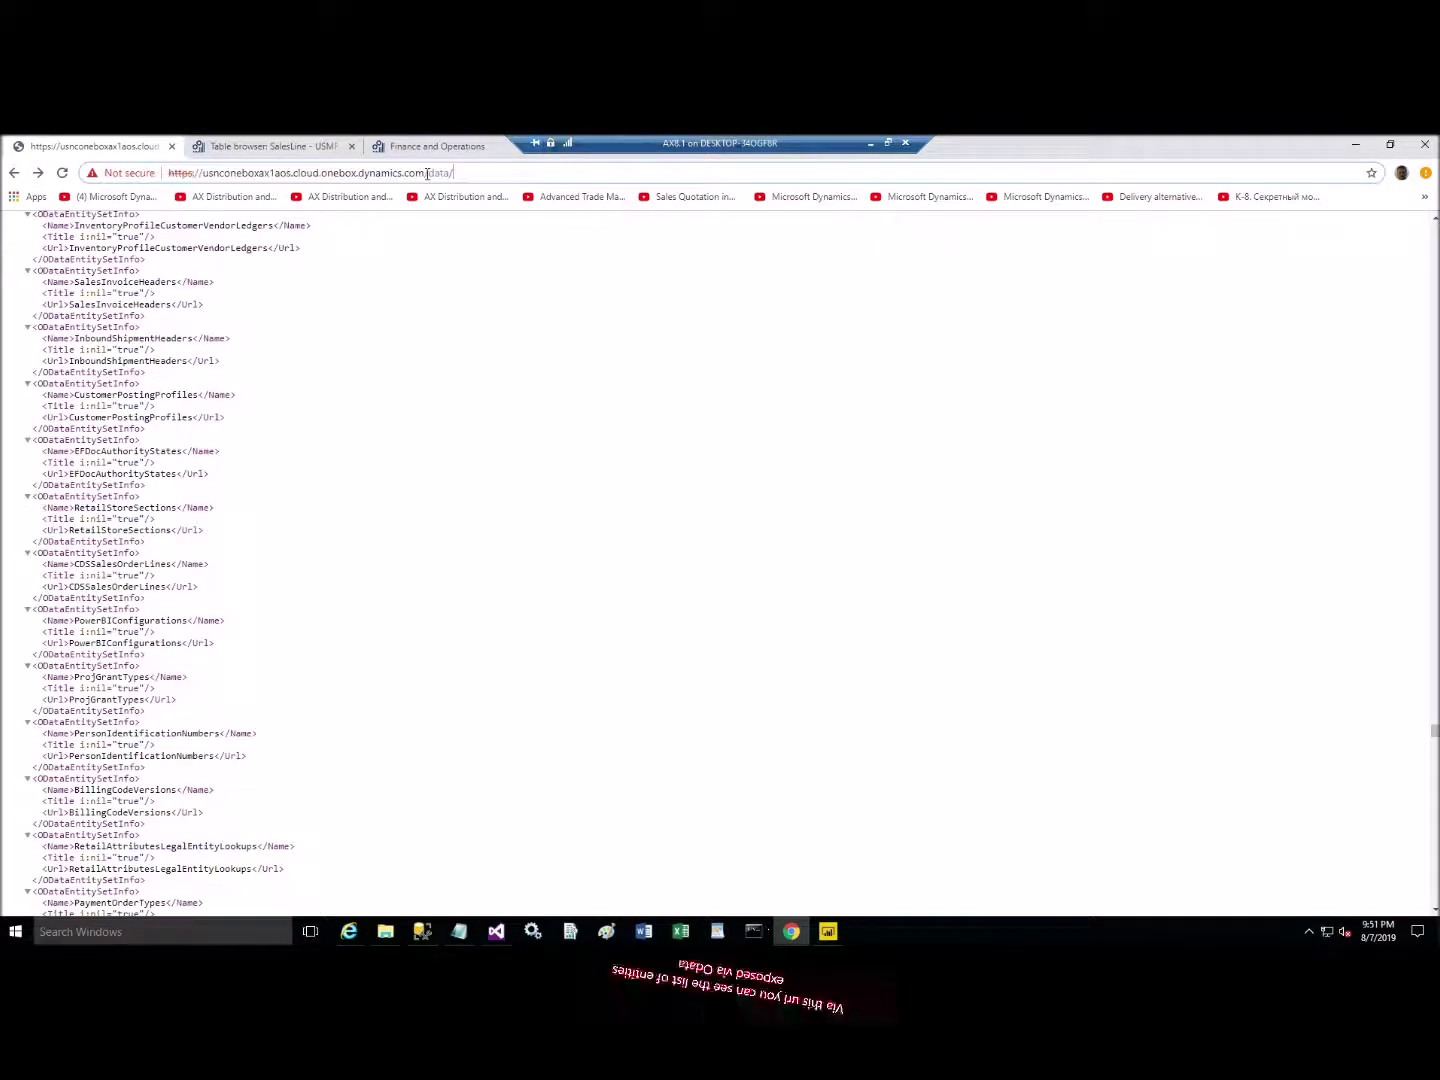
left_click_drag(468, 174, 132, 180)
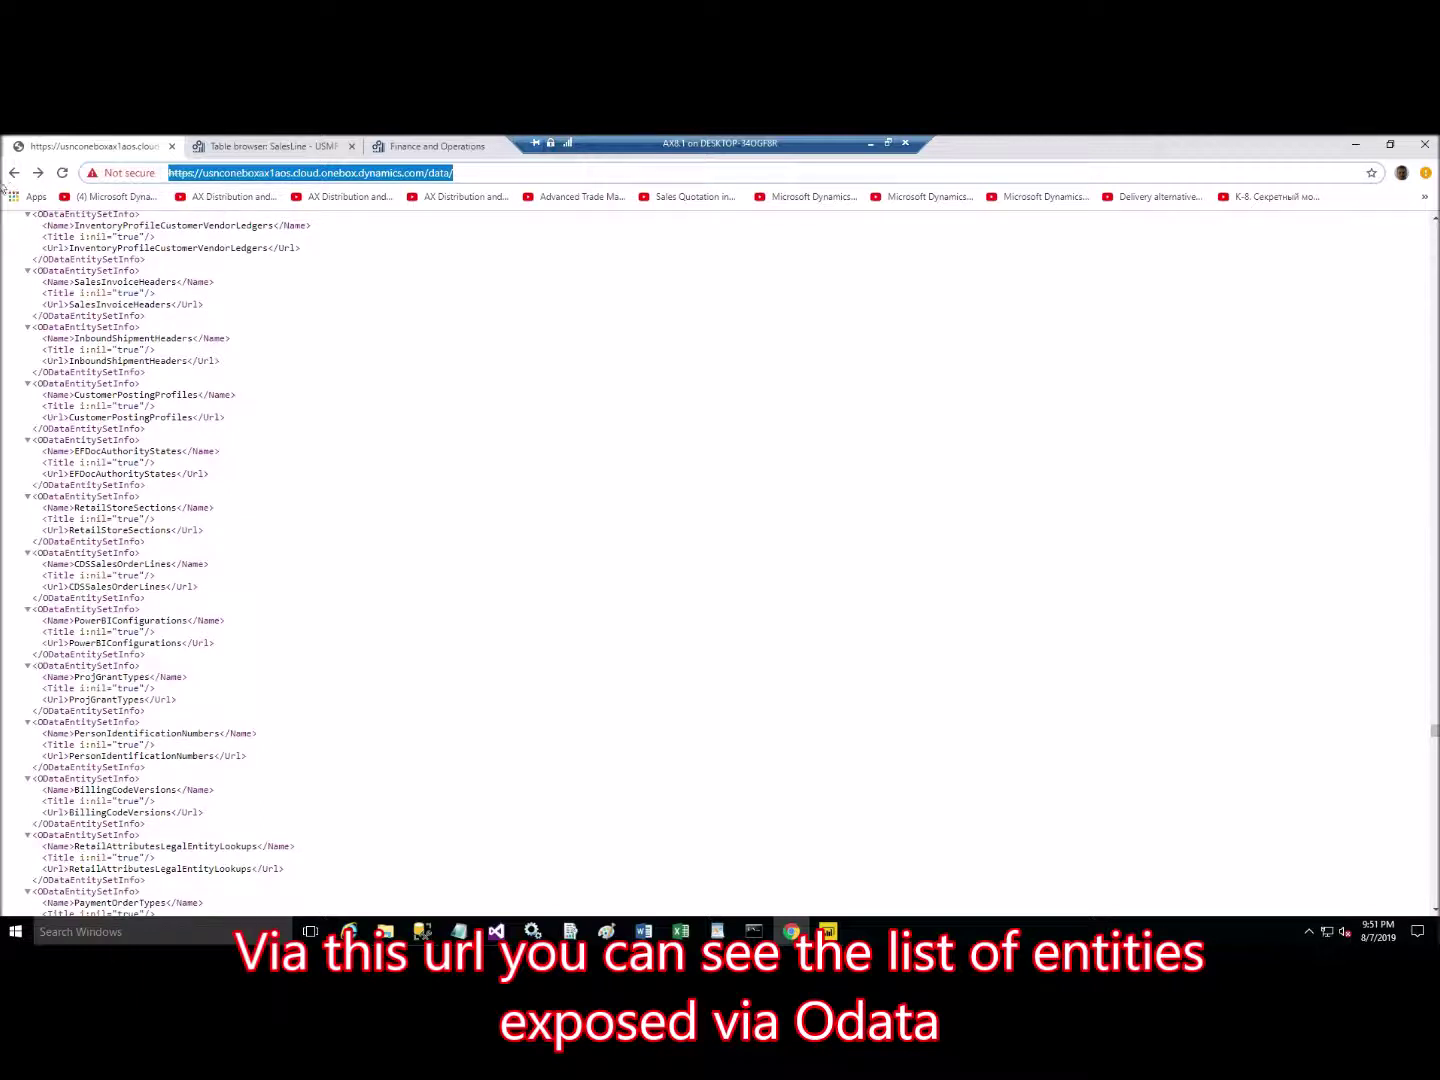
key("Return")
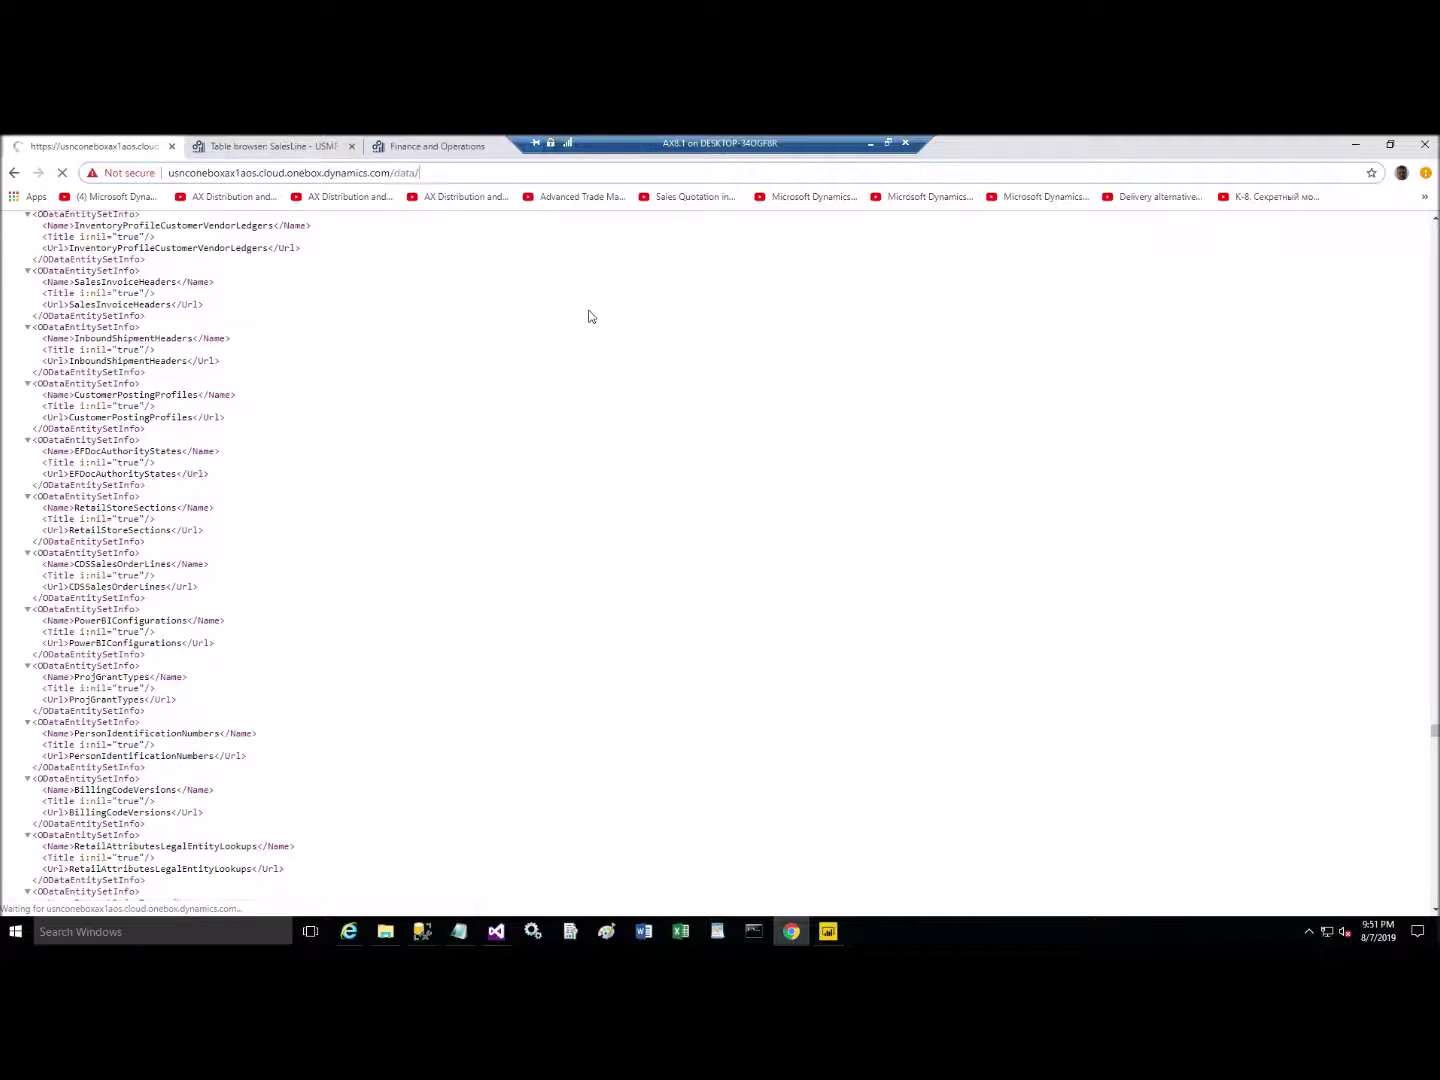
type("CDSSalesOrderLines")
key("Return")
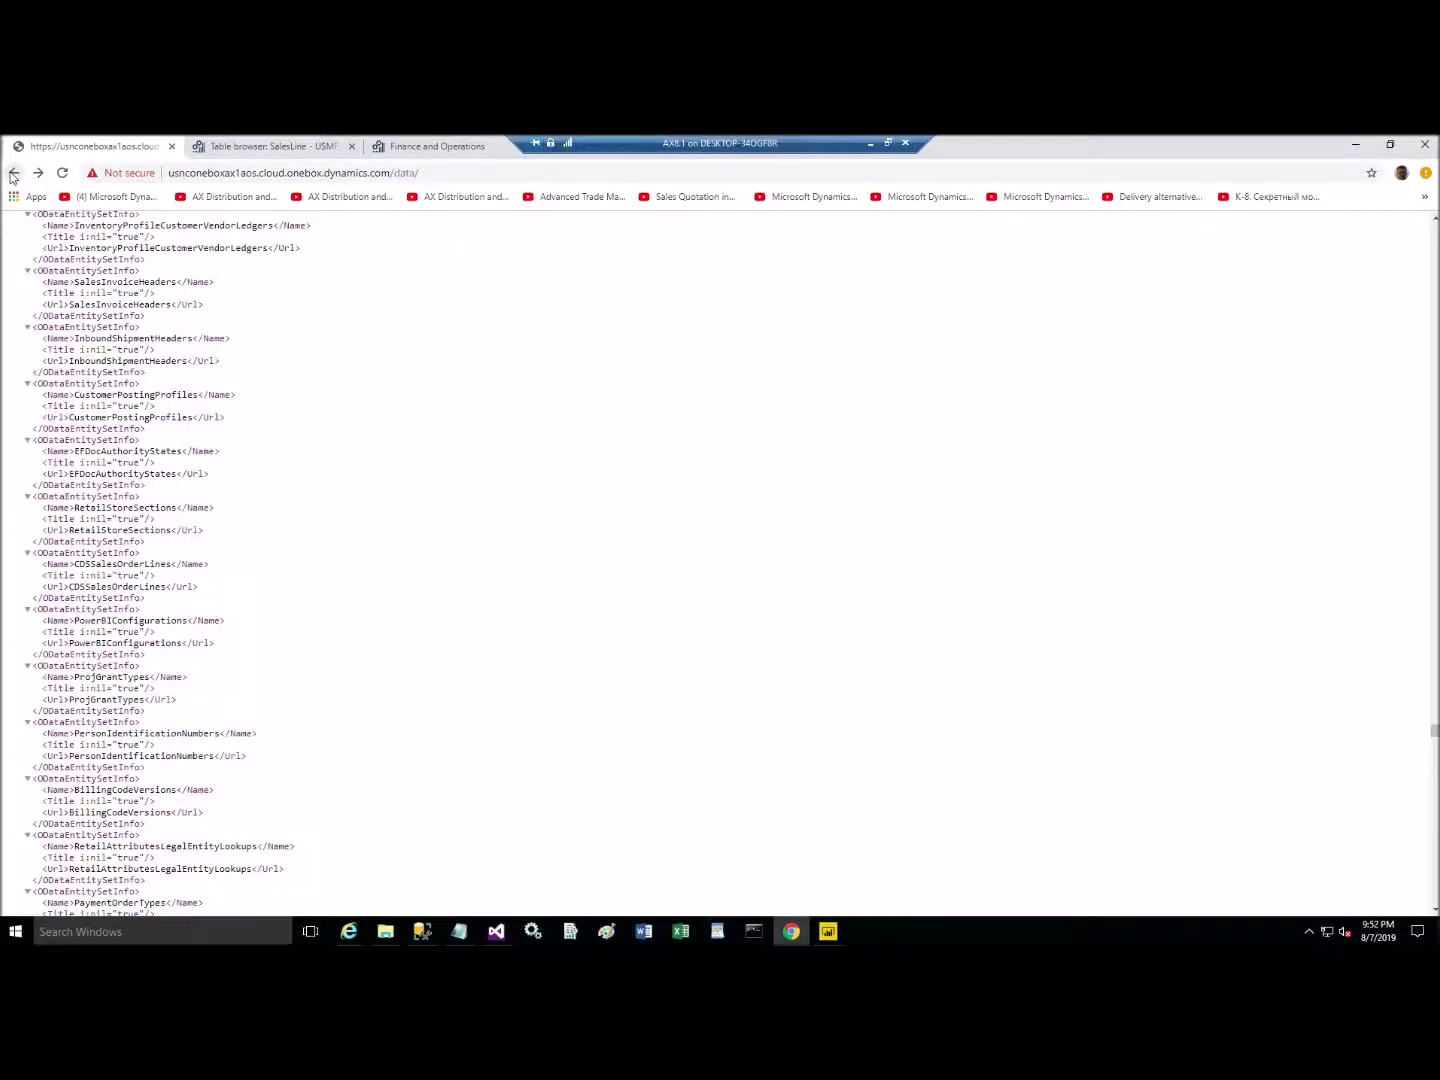
left_click(447, 176)
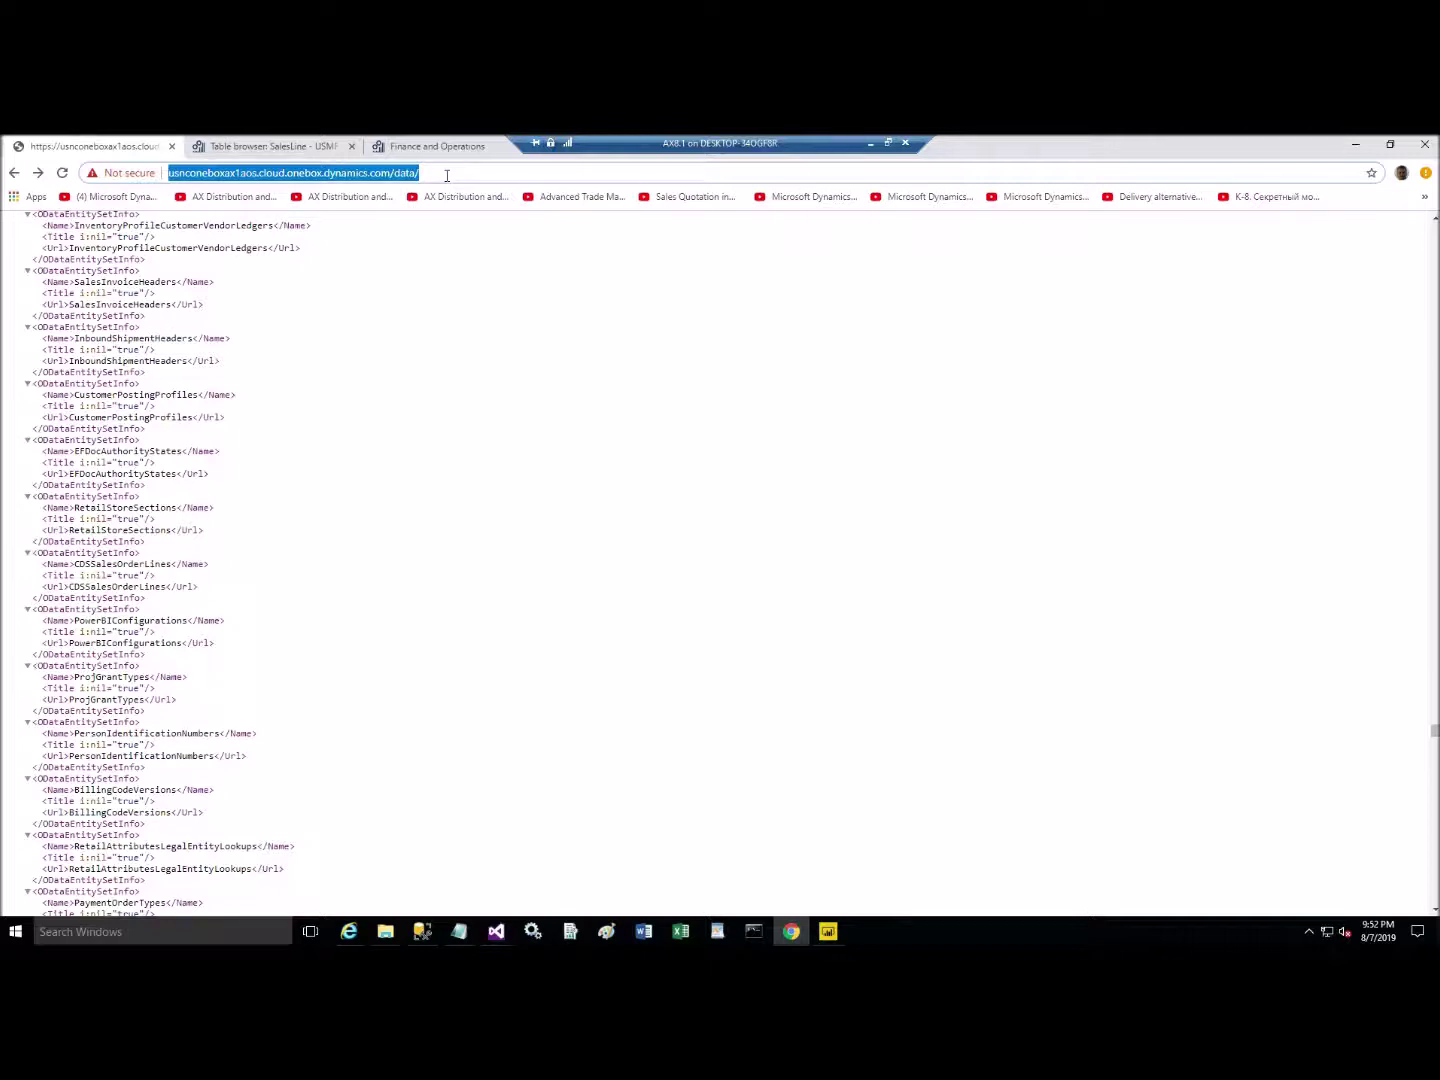
mouse_move(348, 935)
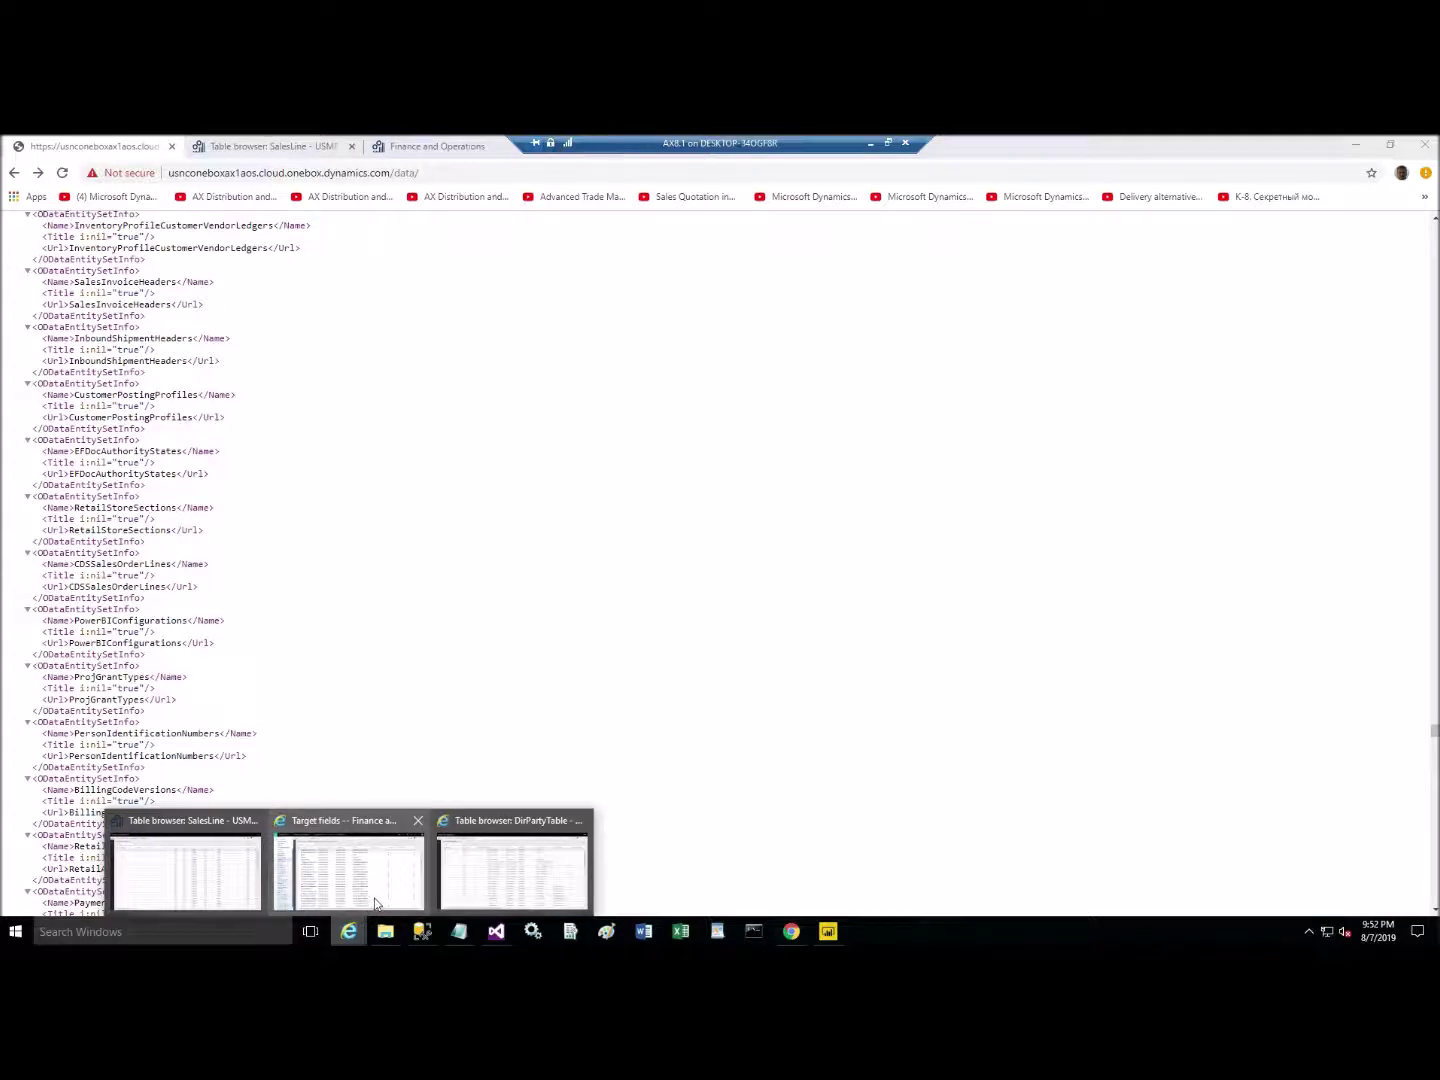
Close Target fields to return to the Sales orders composite V2 entity structure.
left_click(378, 900)
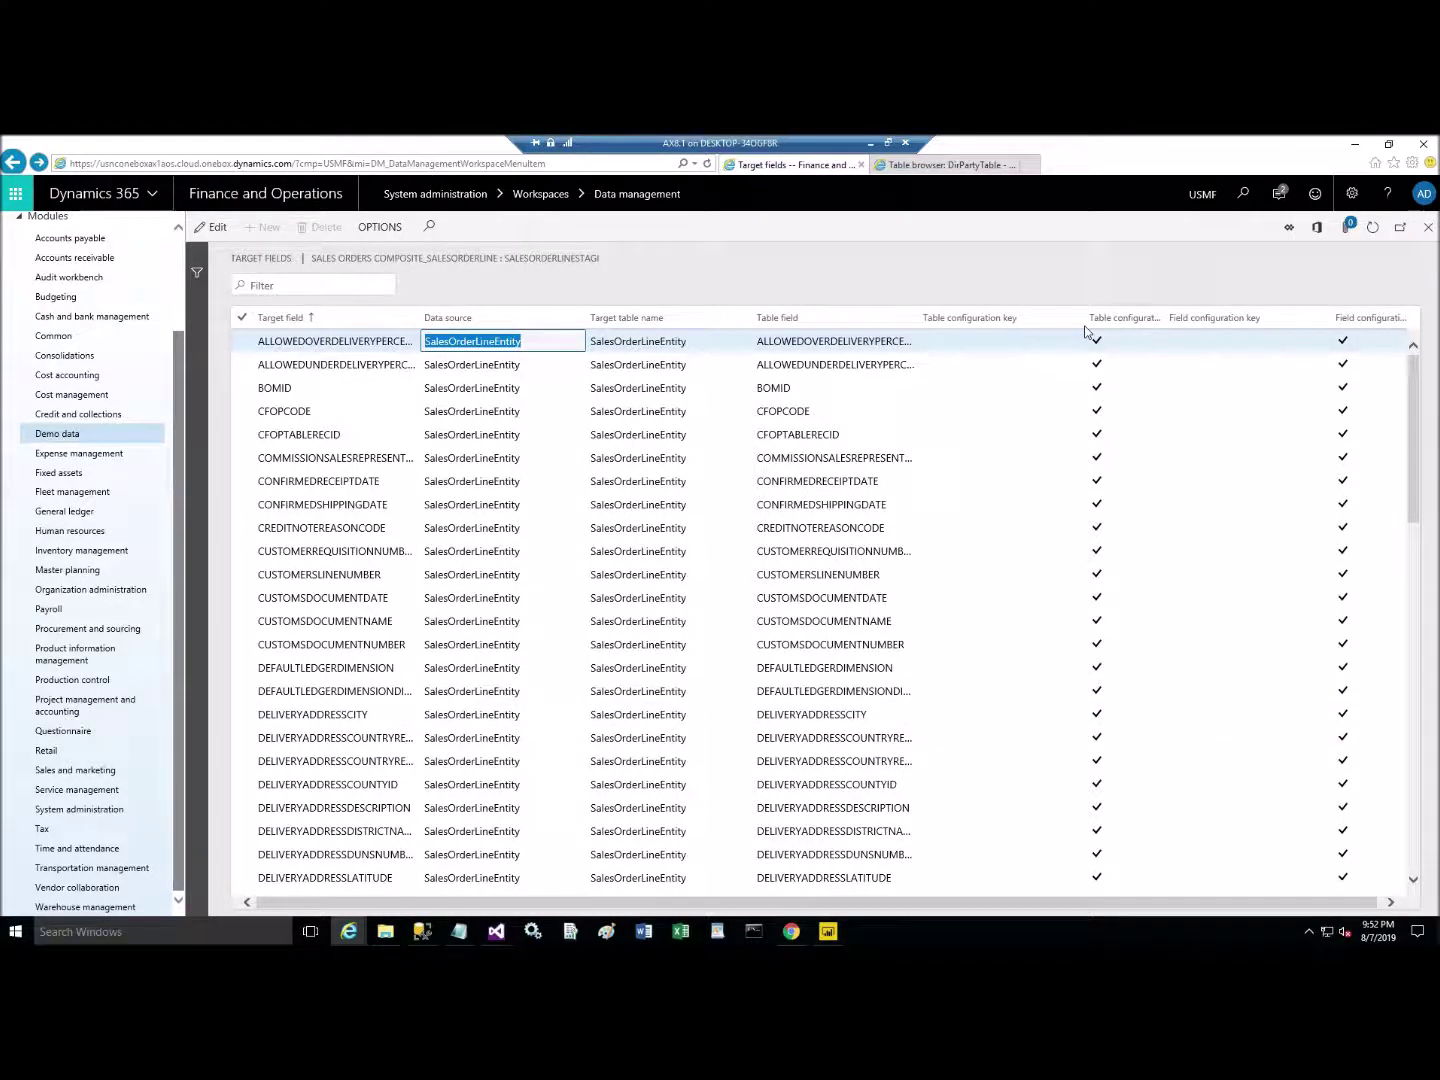
key("Escape")
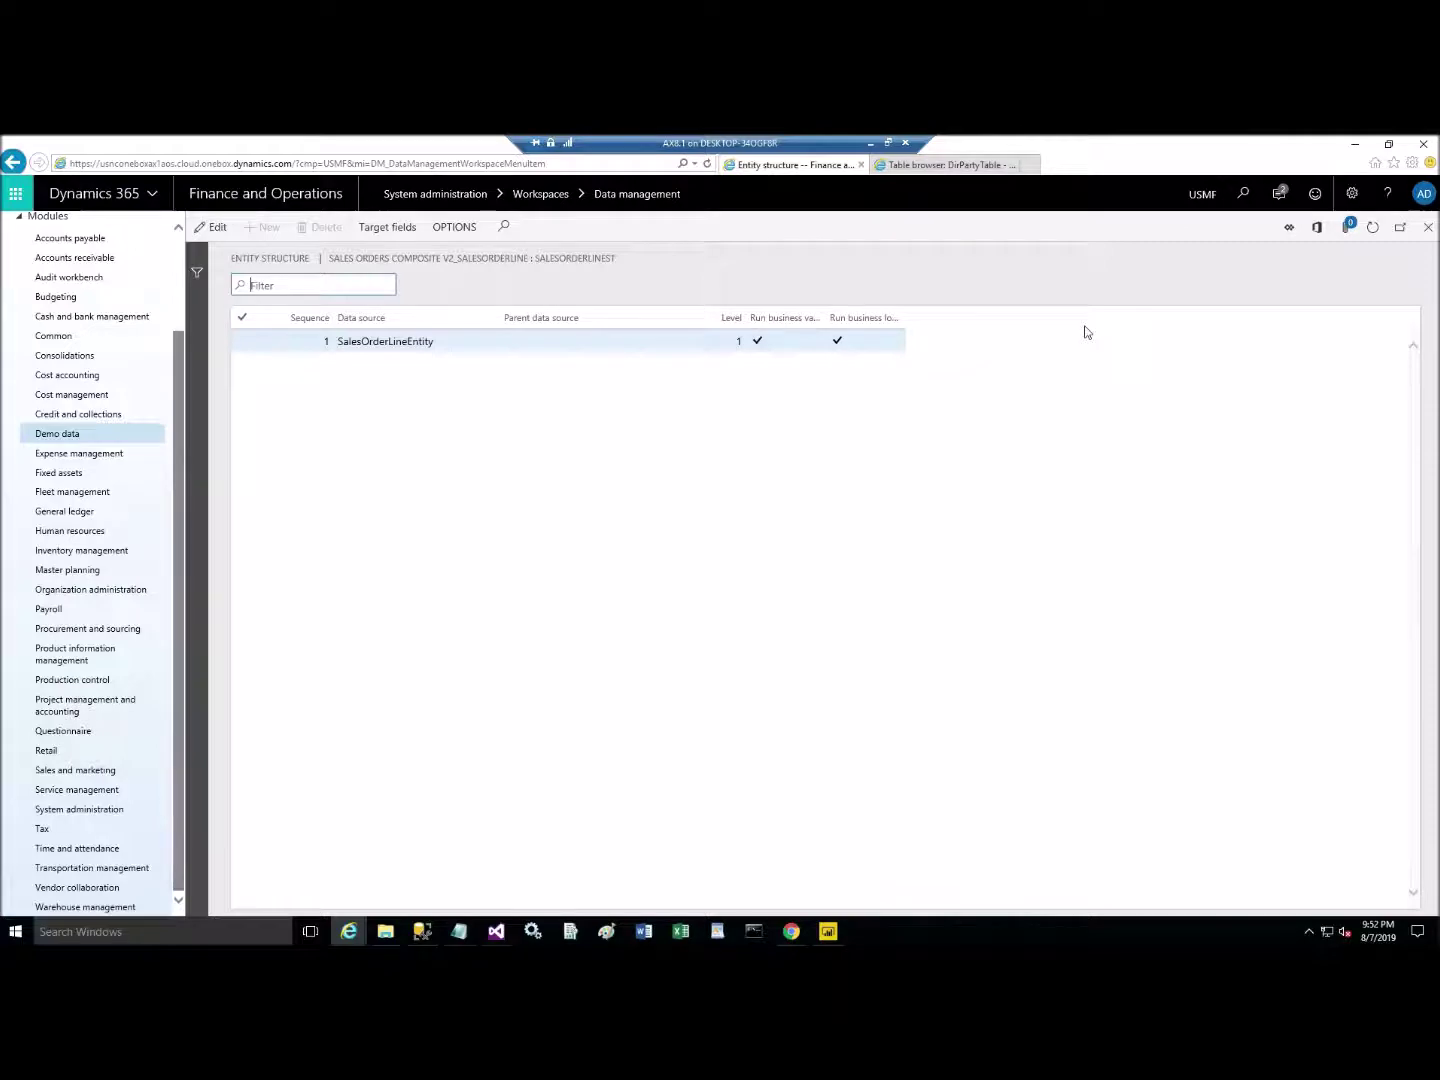